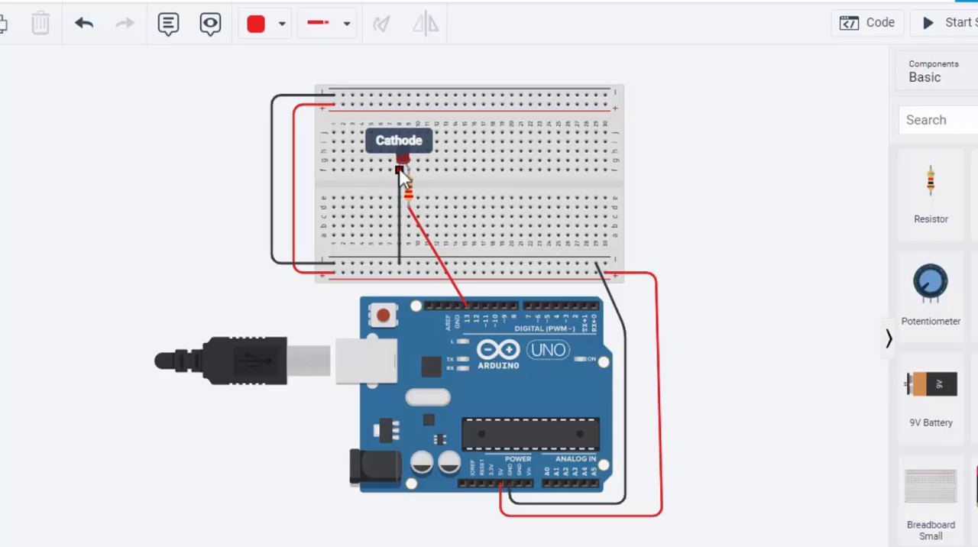
{"action": "left_click", "coordinate": [398, 264]}
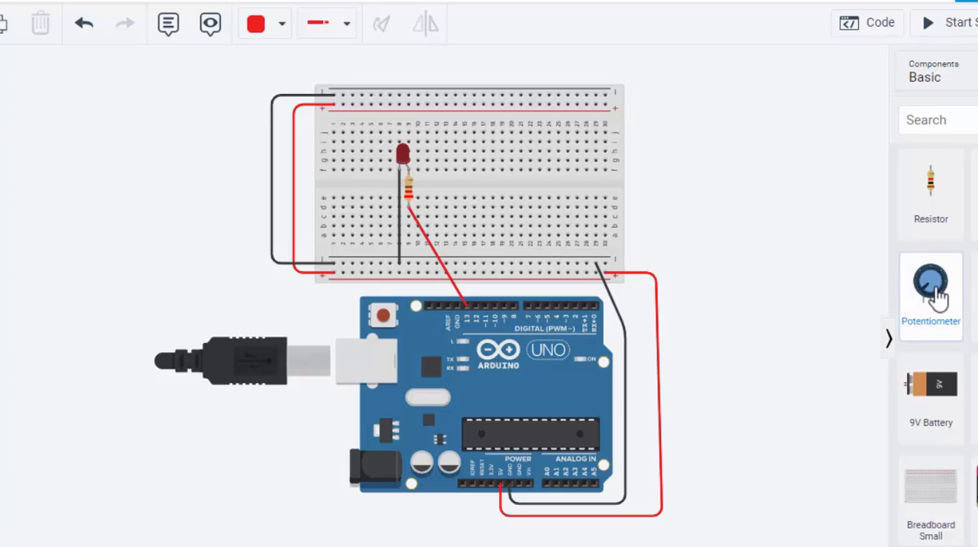
Step: Place a potentiometer on the breadboard to the right of the LED, with its terminals in columns 17 to 19
{"action": "left_click_drag", "start_coordinate": [937, 291], "coordinate": [678, 234]}
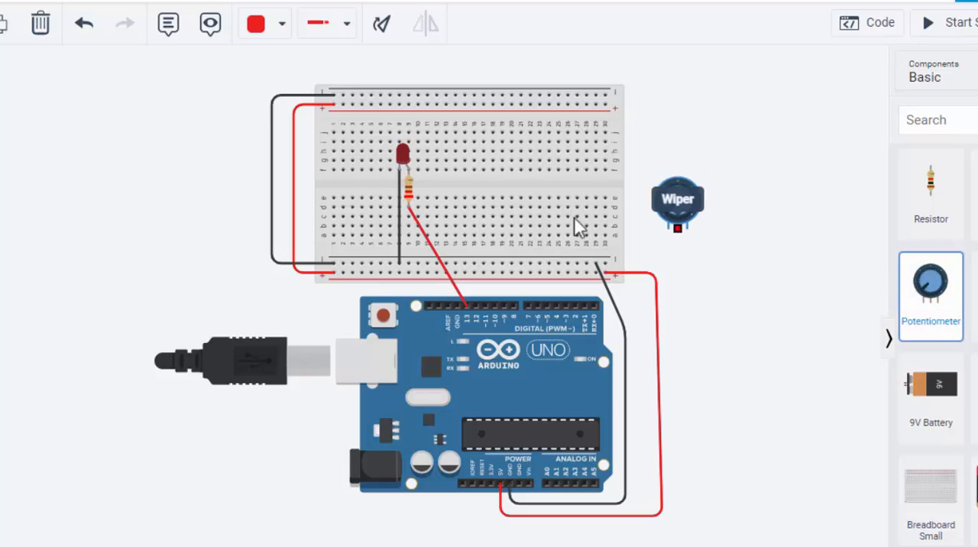
{"action": "left_click_drag", "start_coordinate": [578, 227], "coordinate": [501, 216]}
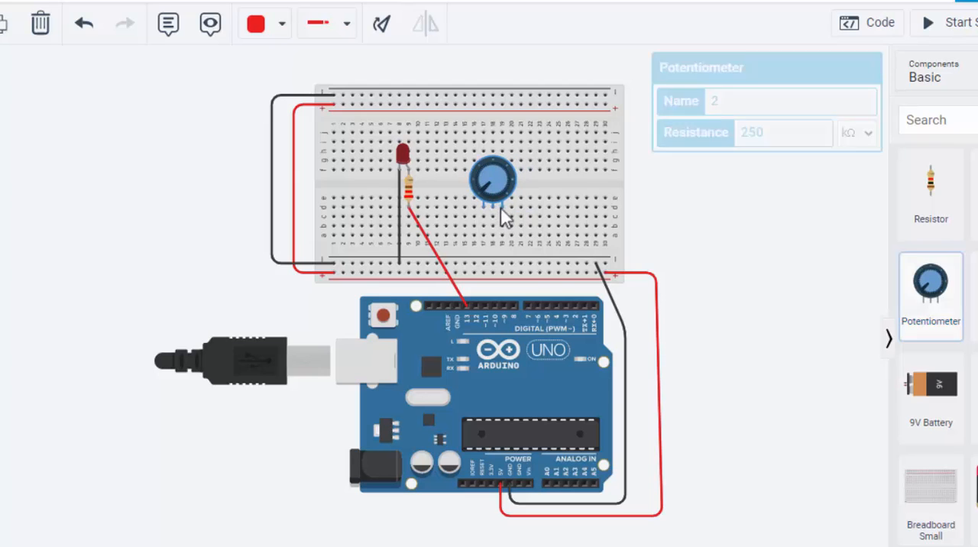
{"action": "left_click", "coordinate": [703, 207]}
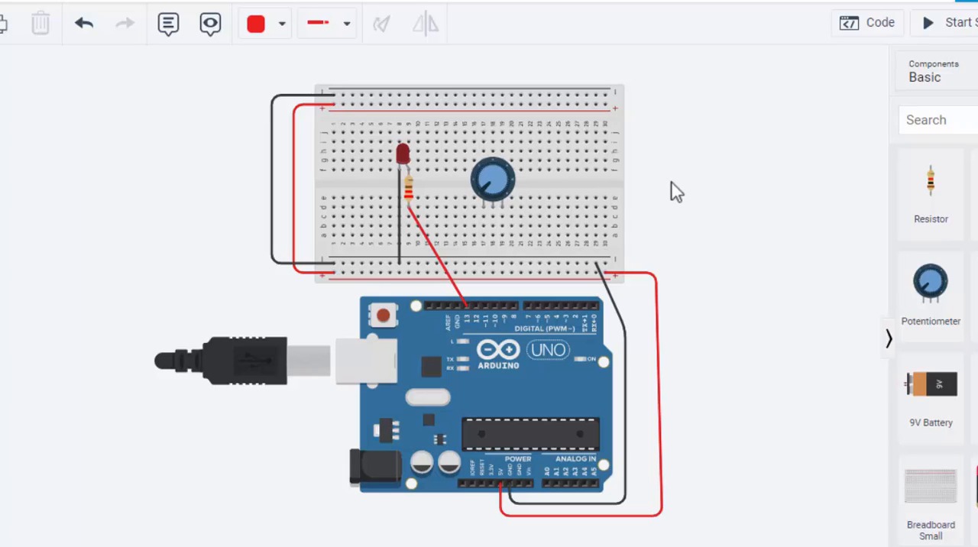
{"action": "left_click", "coordinate": [408, 190]}
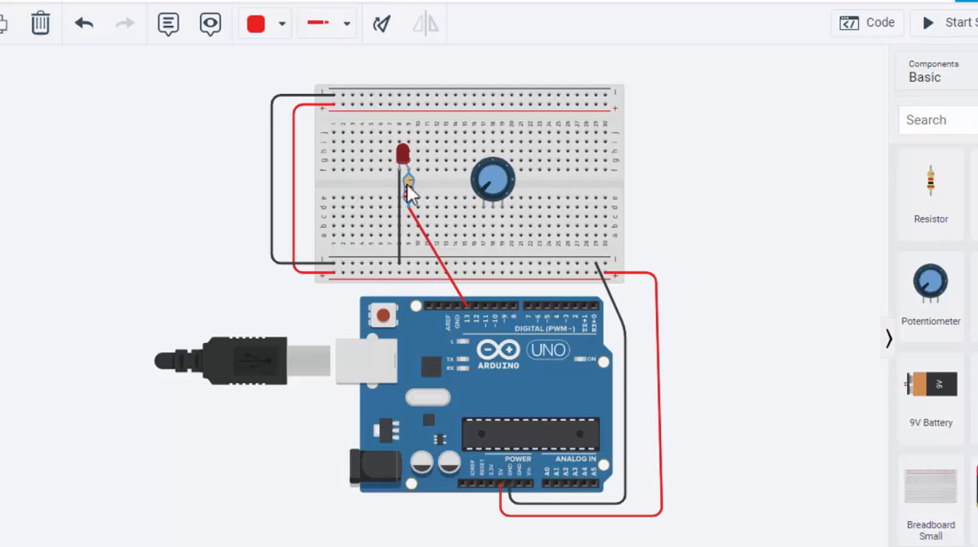
{"action": "left_click", "coordinate": [501, 190]}
Step: Wire the potentiometer's right terminal in column 19 to the breadboard's lower positive rail
{"action": "left_click", "coordinate": [501, 227]}
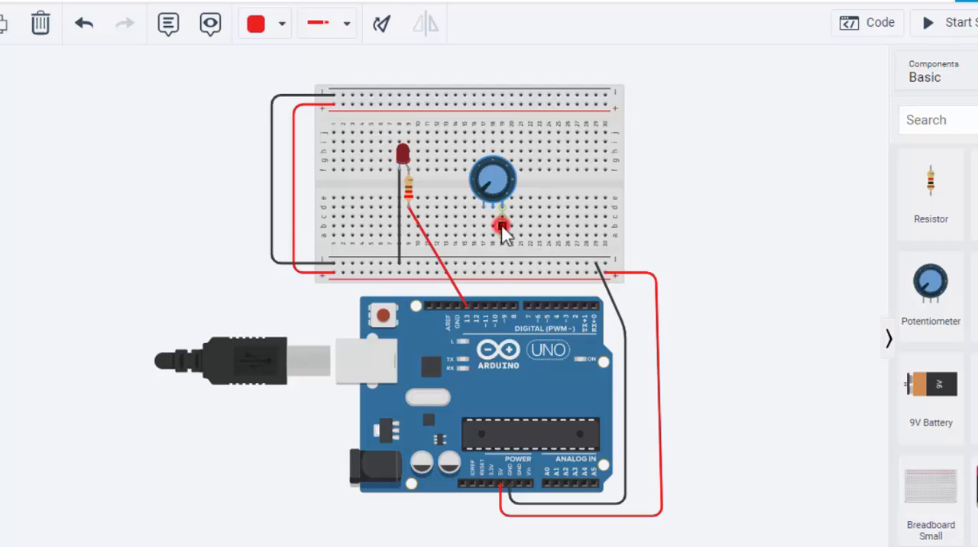
{"action": "left_click", "coordinate": [501, 273]}
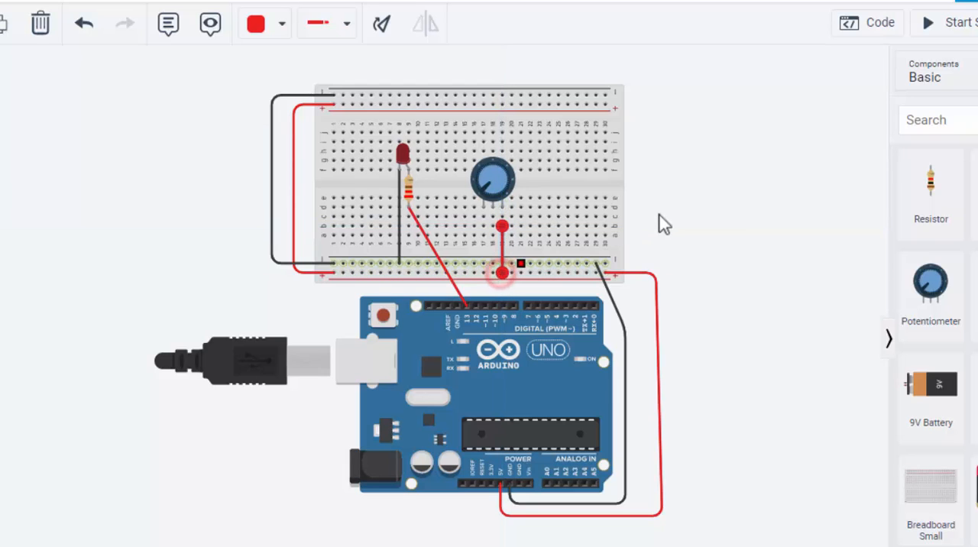
{"action": "left_click", "coordinate": [666, 223]}
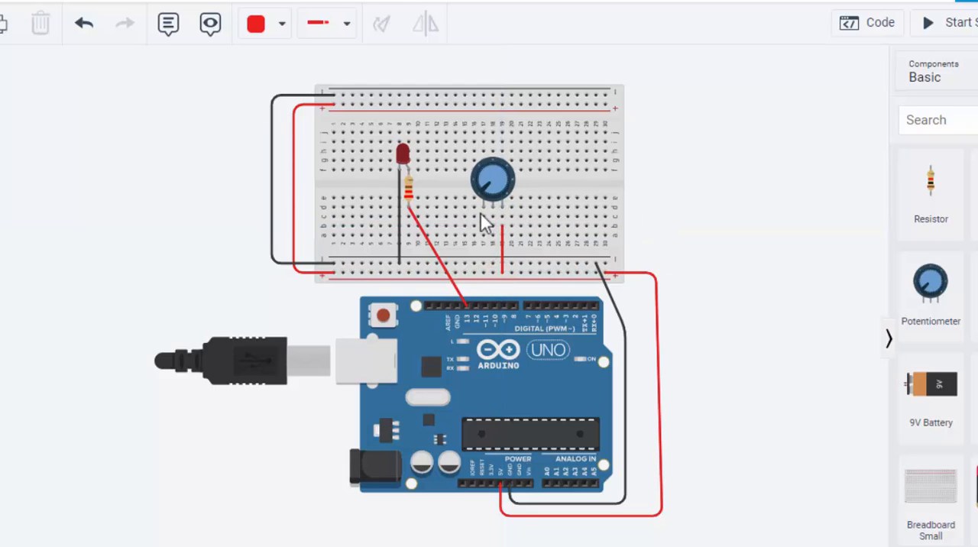
Step: Wire the potentiometer's left terminal in column 17 to the lower negative rail and make the wire black
{"action": "left_click", "coordinate": [481, 215]}
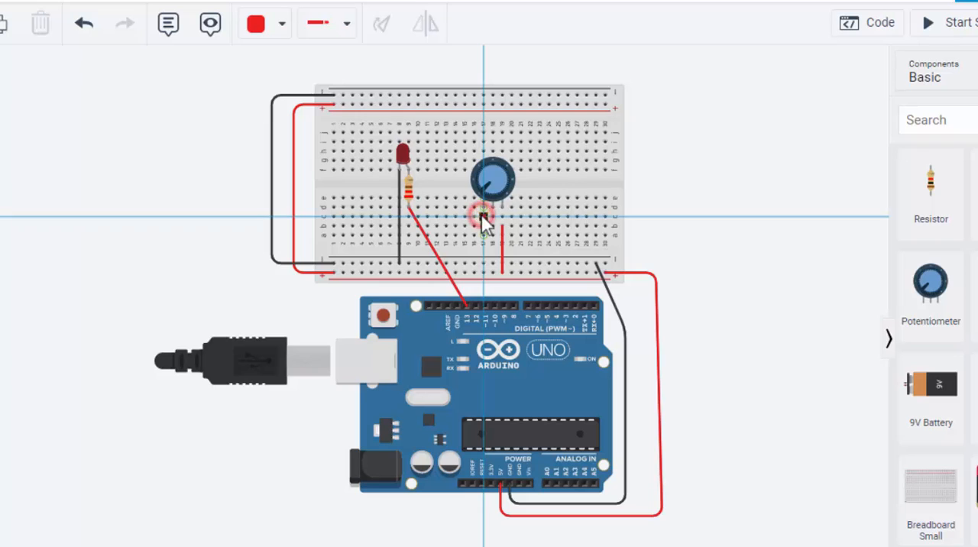
{"action": "left_click", "coordinate": [482, 264]}
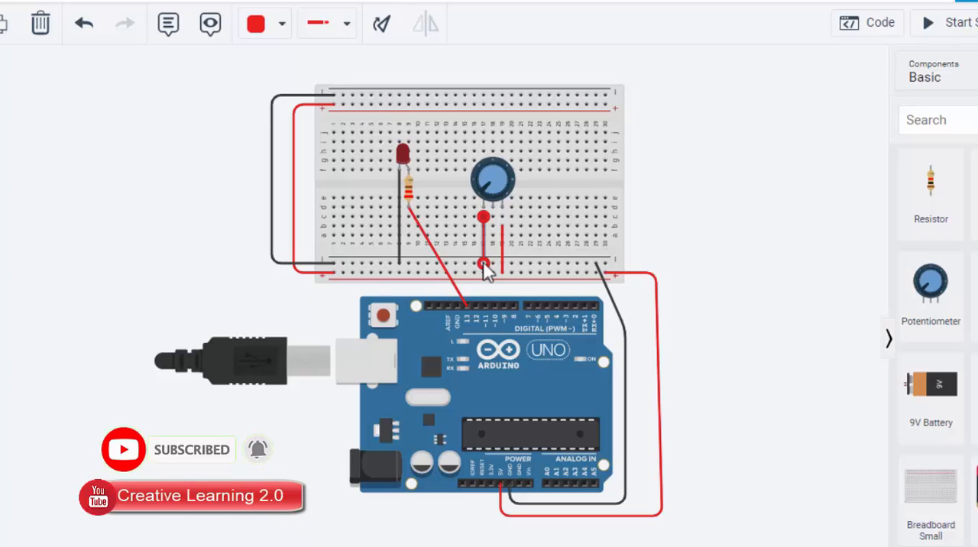
{"action": "key", "text": "0"}
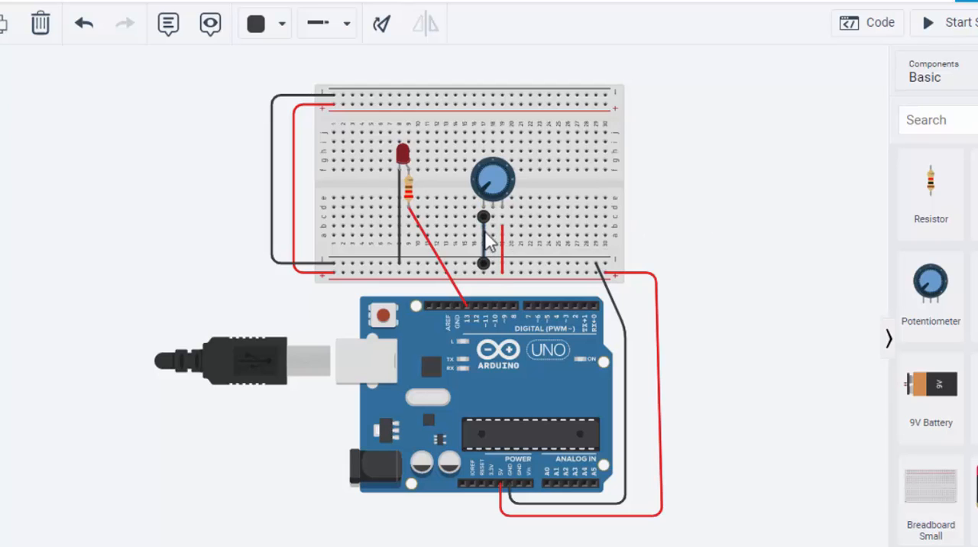
{"action": "left_click", "coordinate": [755, 201]}
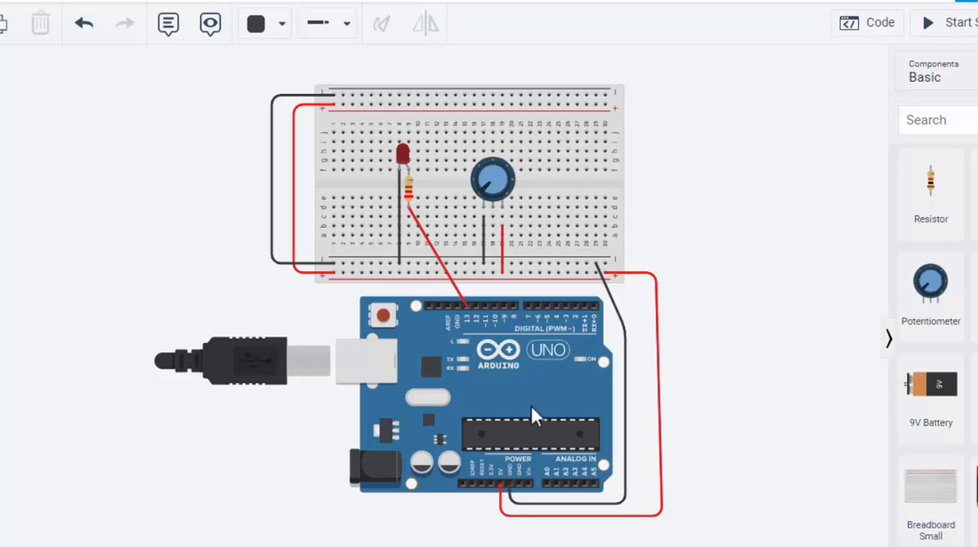
Step: Wire the potentiometer's wiper in column 18 to analog pin A1 on the Arduino
{"action": "left_click", "coordinate": [492, 229]}
{"action": "left_click", "coordinate": [561, 478]}
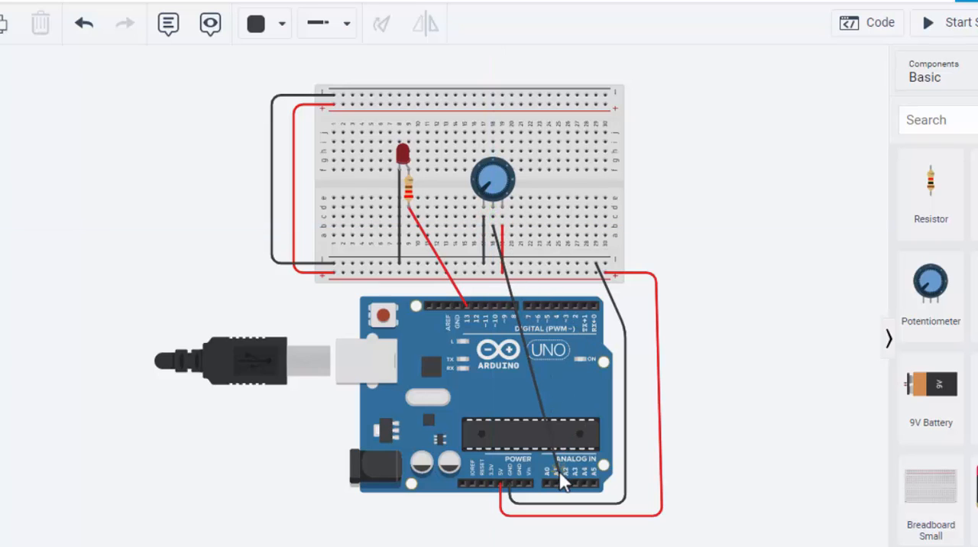
{"action": "mouse_move", "coordinate": [561, 478]}
{"action": "left_mouse_down"}
{"action": "mouse_move", "coordinate": [568, 492]}
{"action": "mouse_move", "coordinate": [557, 490]}
{"action": "left_mouse_up"}
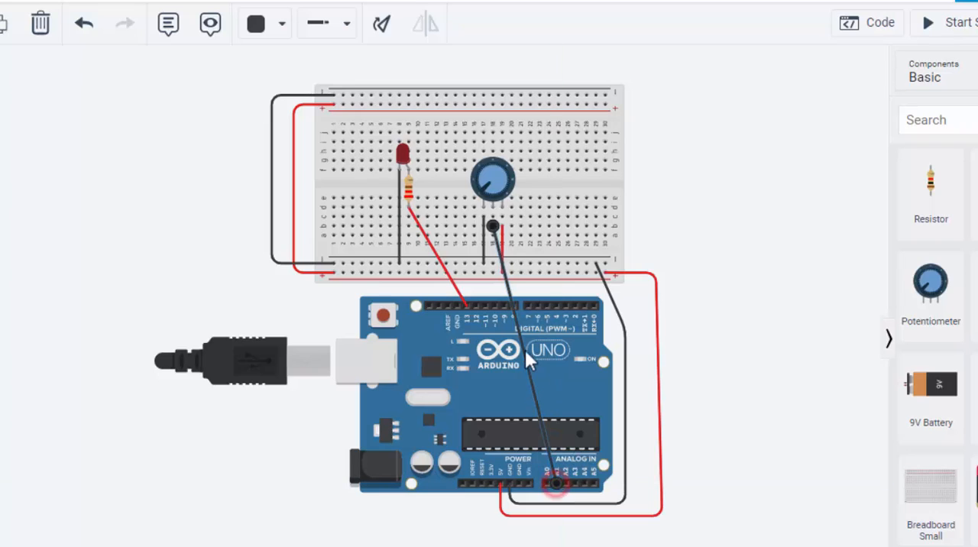
Step: Change the color of the wire between the potentiometer's wiper and pin A1 to green
{"action": "left_click", "coordinate": [505, 286]}
{"action": "left_click", "coordinate": [509, 288]}
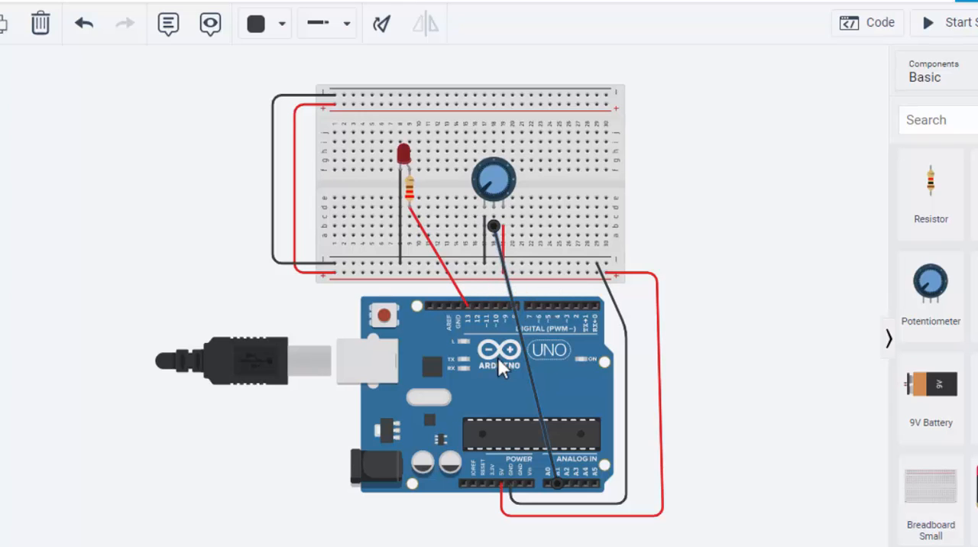
{"action": "left_click", "coordinate": [698, 256]}
{"action": "left_click", "coordinate": [508, 290]}
{"action": "left_click", "coordinate": [275, 23]}
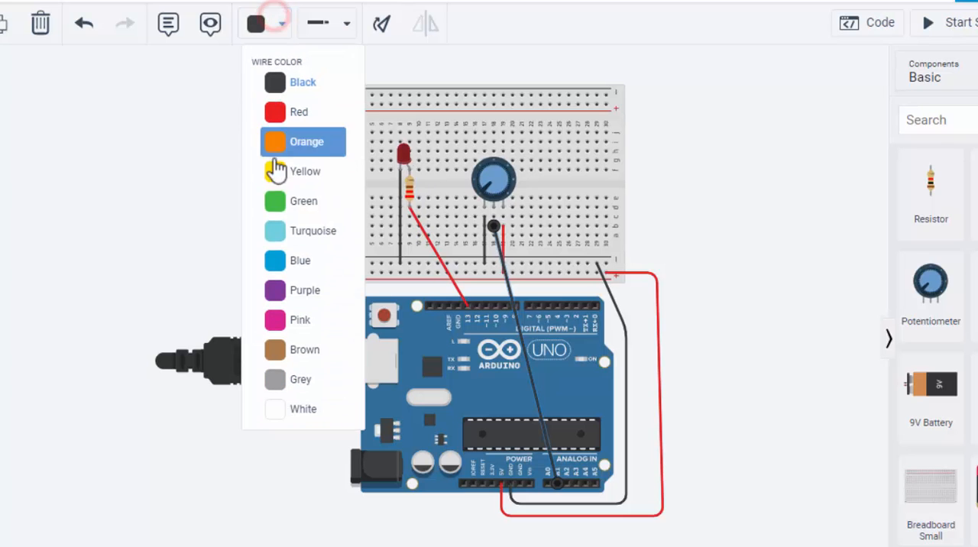
{"action": "left_click", "coordinate": [314, 219]}
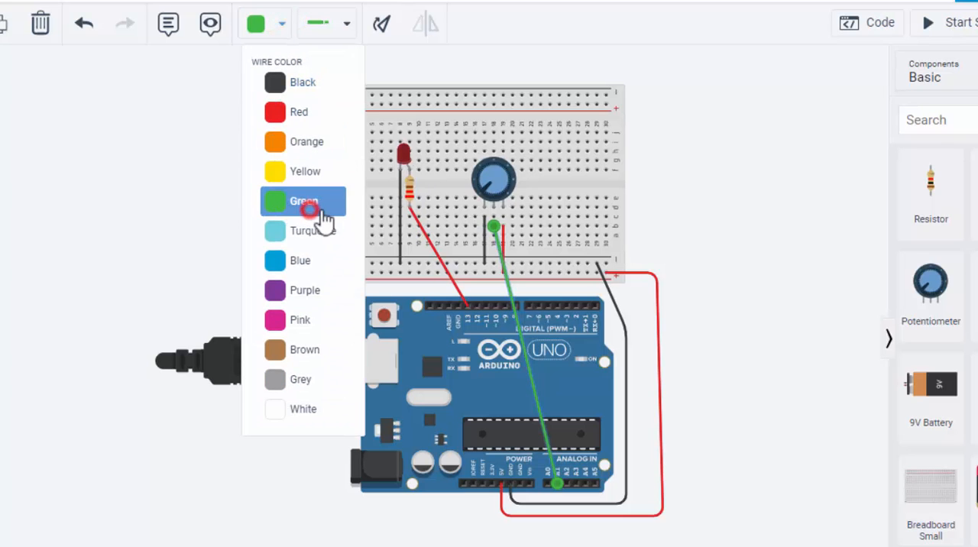
{"action": "left_click", "coordinate": [715, 233]}
{"action": "left_click", "coordinate": [507, 285]}
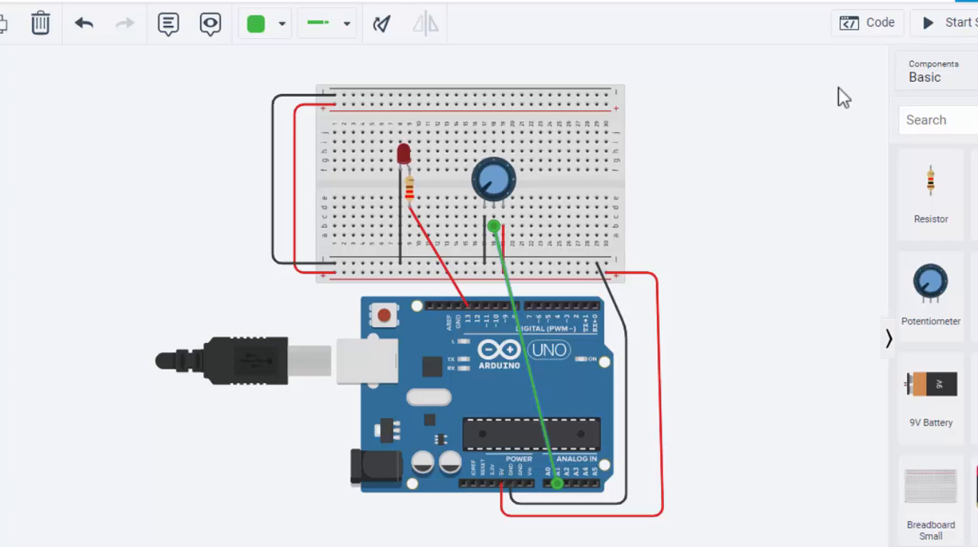
Step: Open the block code editor and remove the default on start and forever blocks
{"action": "left_click", "coordinate": [857, 24]}
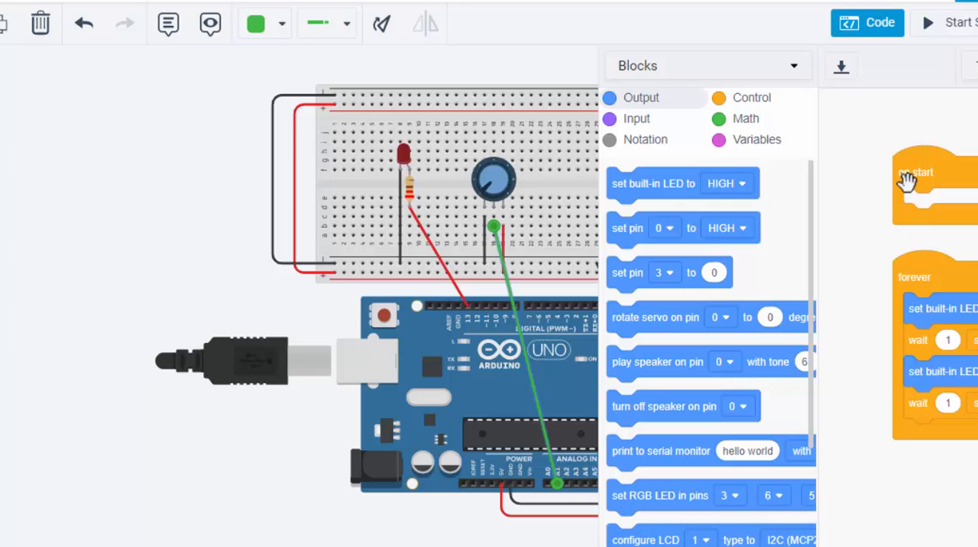
{"action": "left_click_drag", "start_coordinate": [907, 181], "coordinate": [977, 477]}
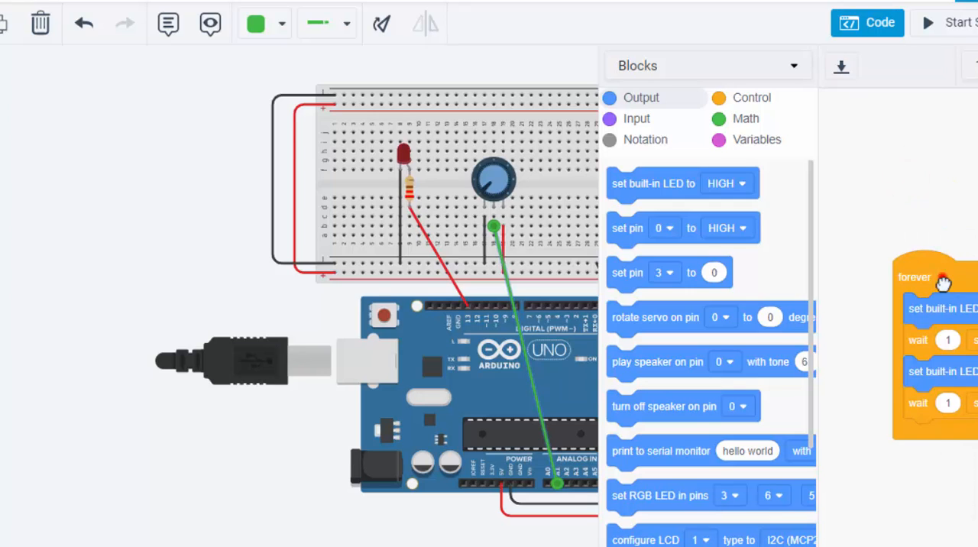
{"action": "left_click_drag", "start_coordinate": [942, 277], "coordinate": [977, 458]}
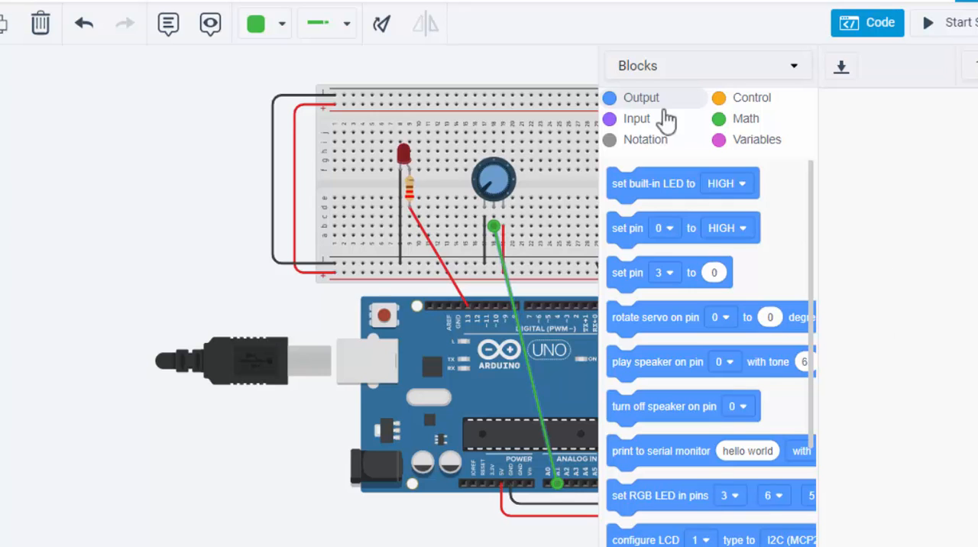
Step: Add a read analog pin block to the workspace and set its pin to A1
{"action": "left_click", "coordinate": [639, 122]}
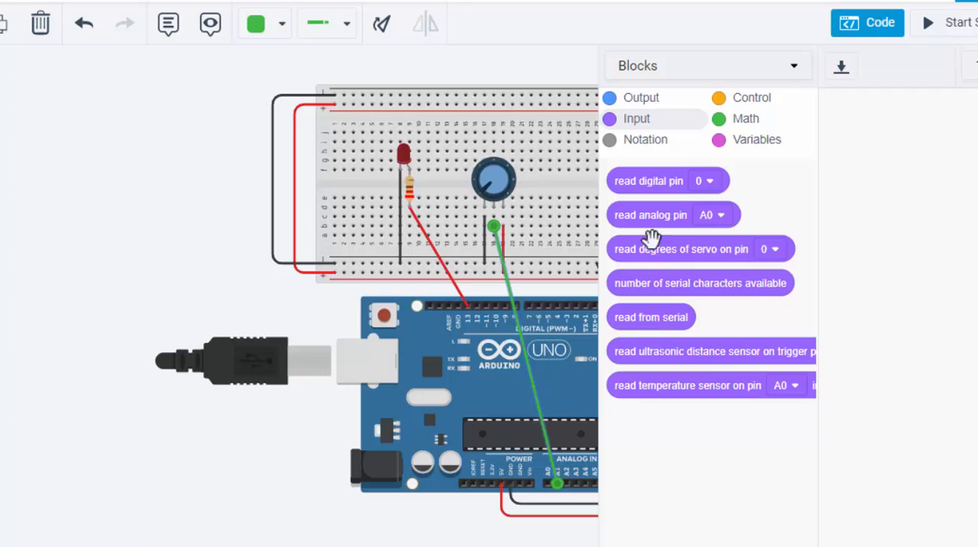
{"action": "left_click_drag", "start_coordinate": [644, 219], "coordinate": [911, 288]}
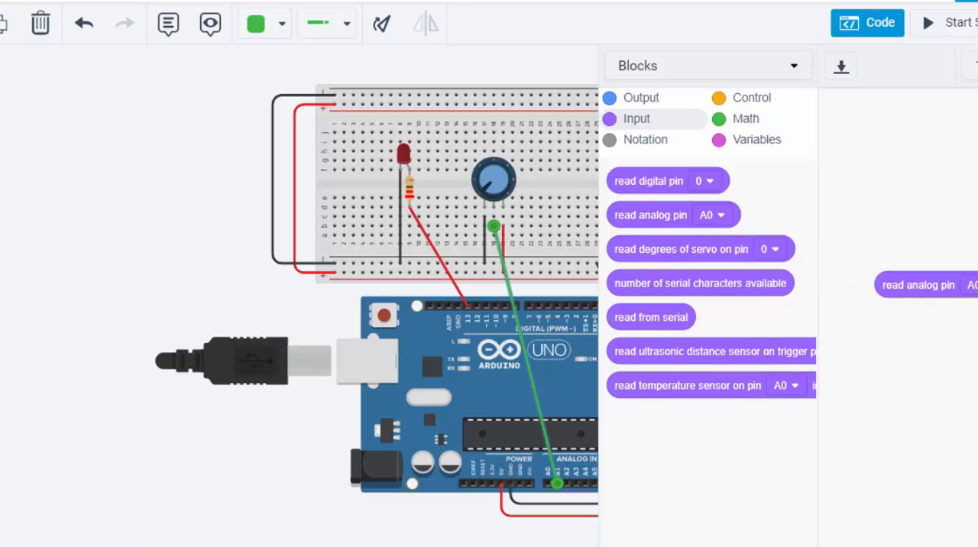
{"action": "left_click", "coordinate": [969, 284]}
{"action": "left_click", "coordinate": [961, 335]}
{"action": "left_click_drag", "start_coordinate": [911, 289], "coordinate": [970, 259]}
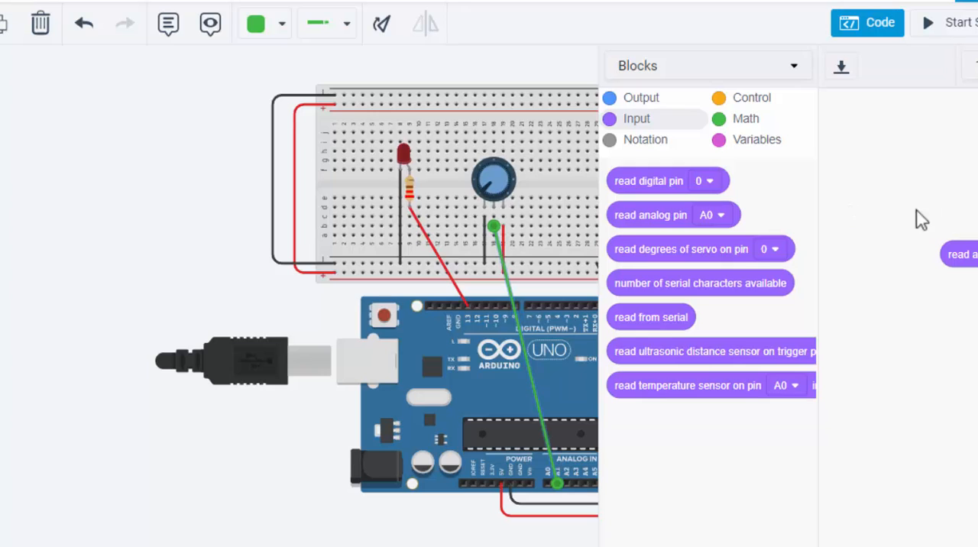
Step: Create the variable sensorValue and add a set block that assigns it the read analog pin A1 block
{"action": "left_click", "coordinate": [759, 145]}
{"action": "left_click", "coordinate": [678, 188]}
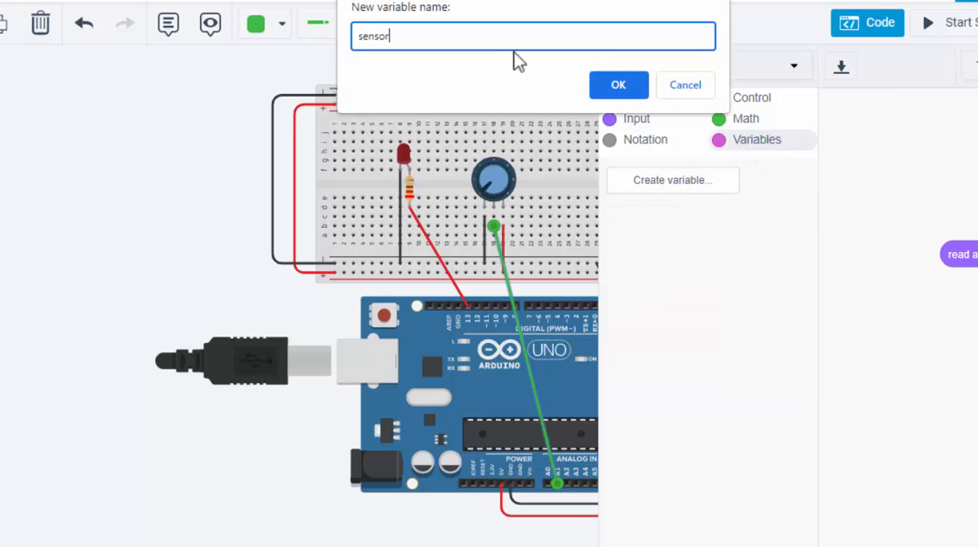
{"action": "key", "text": "Return"}
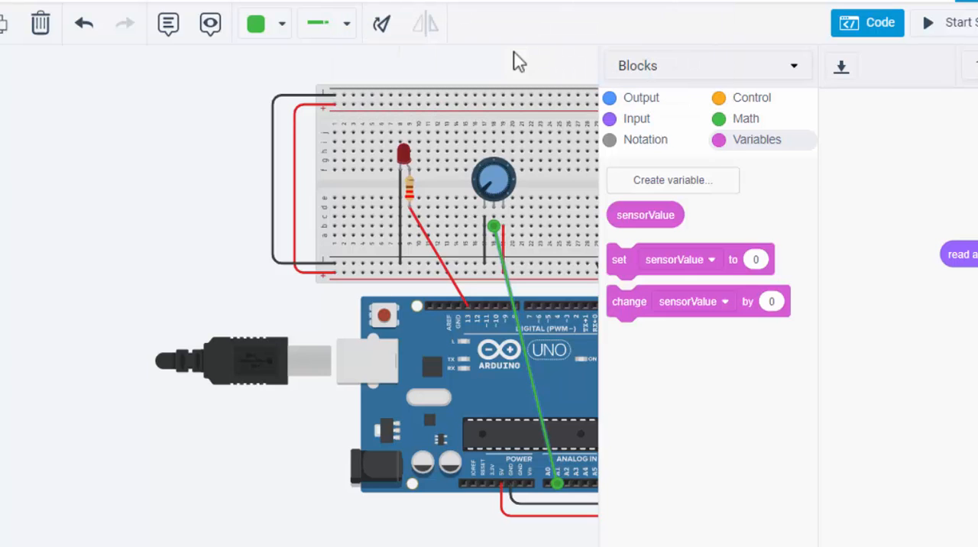
{"action": "left_click_drag", "start_coordinate": [617, 265], "coordinate": [885, 225]}
{"action": "left_click_drag", "start_coordinate": [963, 262], "coordinate": [880, 264]}
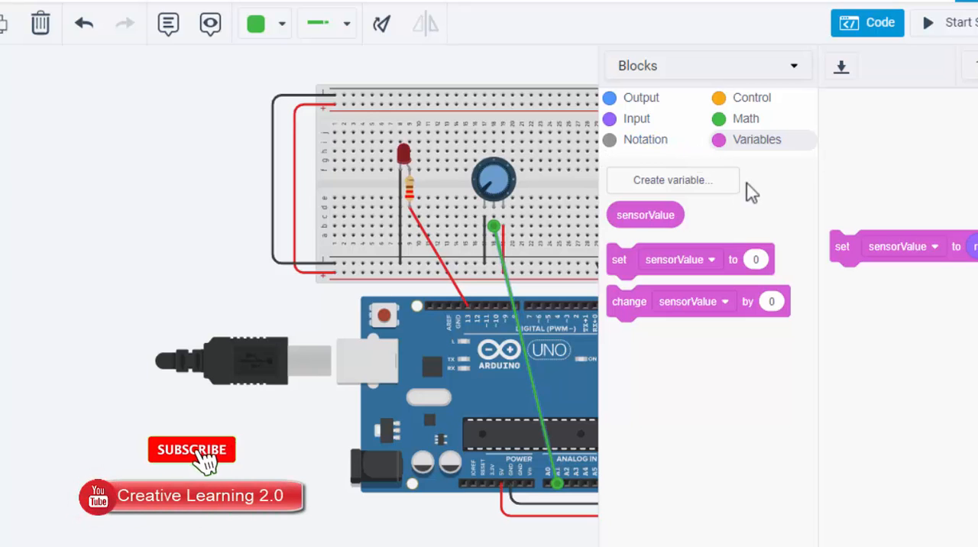
Step: Attach a digital set pin block beneath the sensorValue block, setting pin 13 to HIGH
{"action": "left_click", "coordinate": [637, 97]}
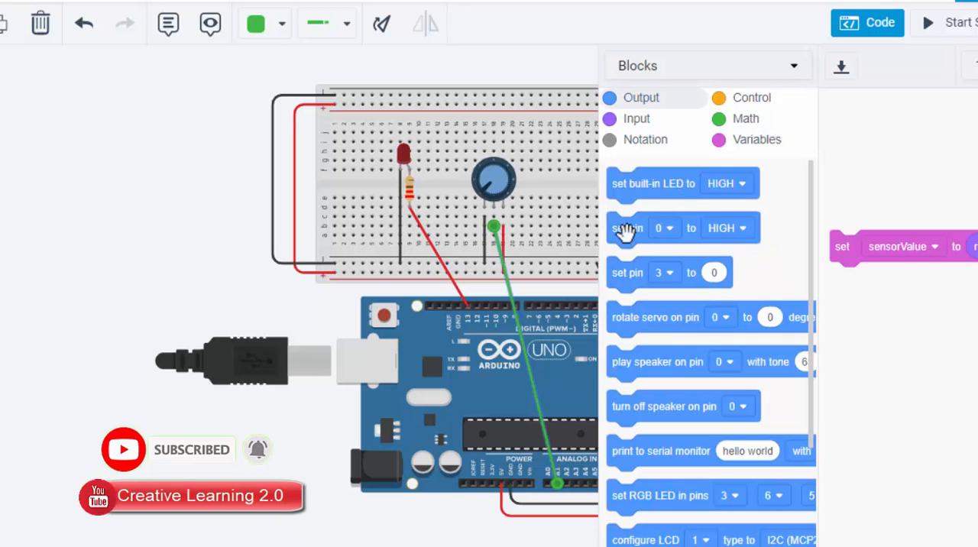
{"action": "left_click_drag", "start_coordinate": [625, 232], "coordinate": [883, 360]}
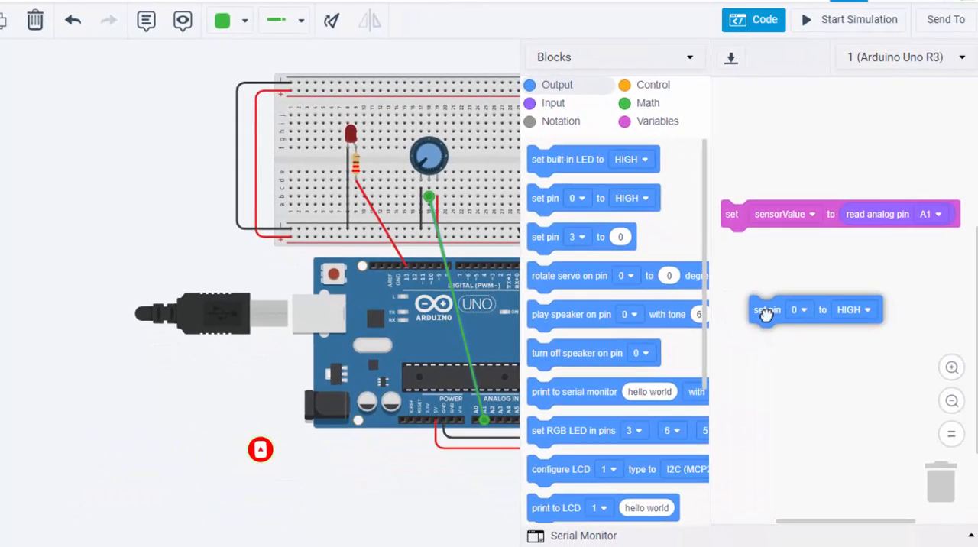
{"action": "left_click_drag", "start_coordinate": [766, 315], "coordinate": [748, 274]}
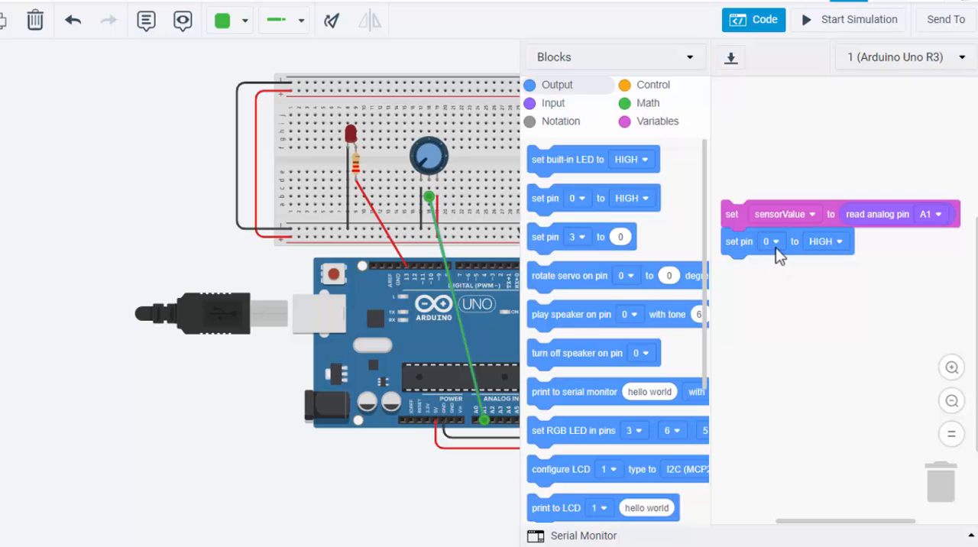
{"action": "left_click", "coordinate": [776, 246]}
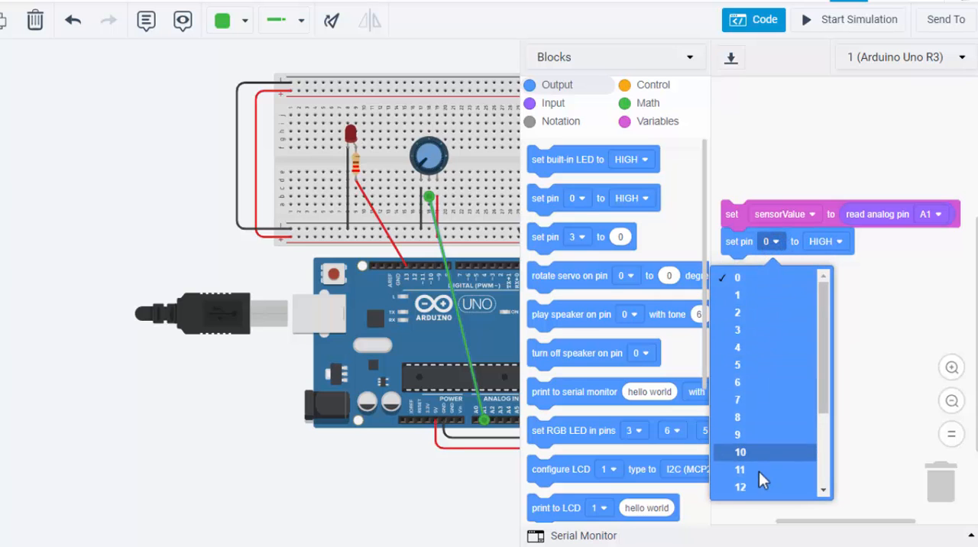
{"action": "left_click", "coordinate": [822, 490]}
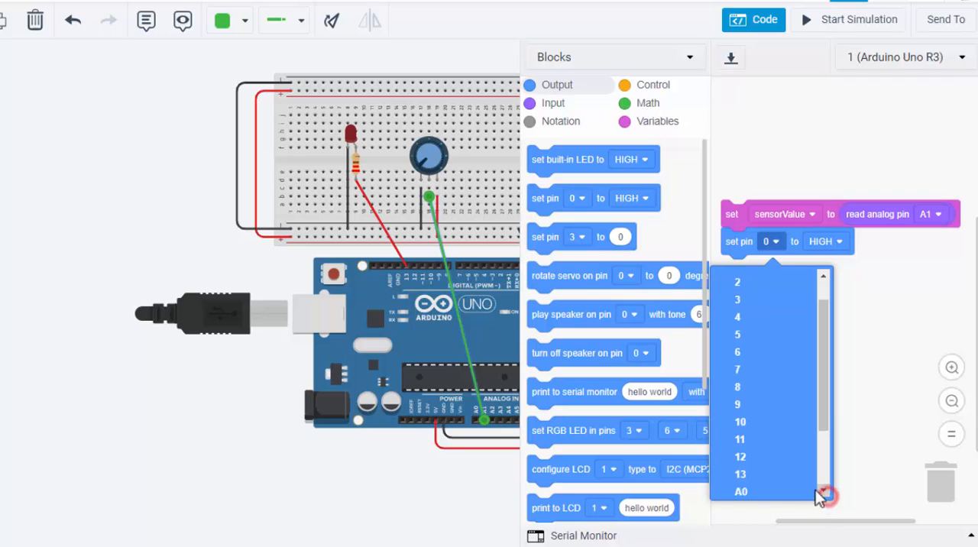
{"action": "left_click", "coordinate": [742, 472]}
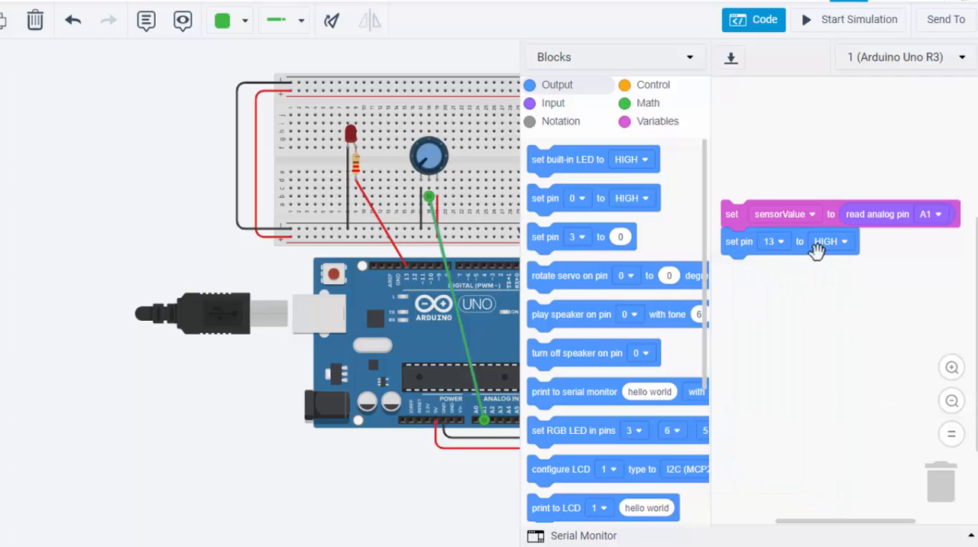
Step: Attach a wait block in seconds beneath the set pin 13 block
{"action": "left_click", "coordinate": [649, 87]}
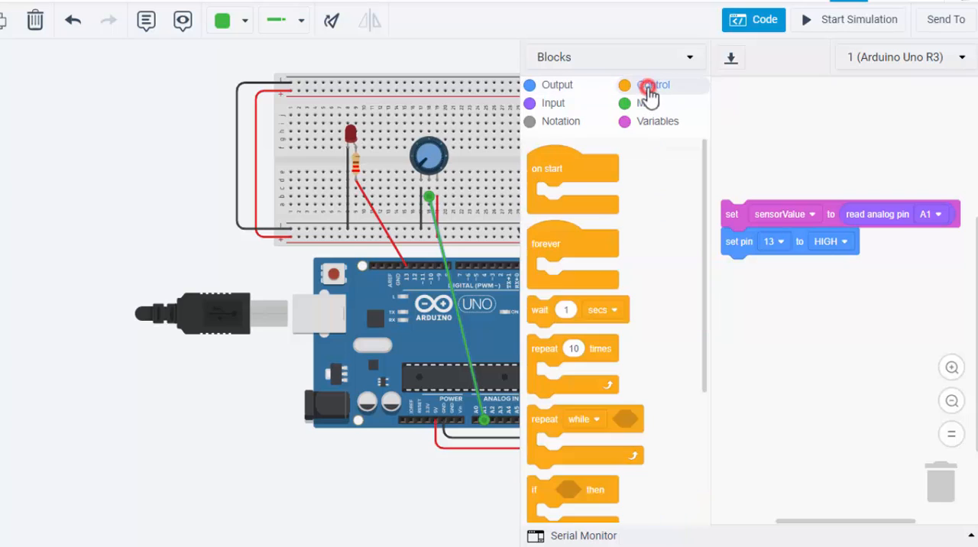
{"action": "left_click_drag", "start_coordinate": [705, 244], "coordinate": [707, 294]}
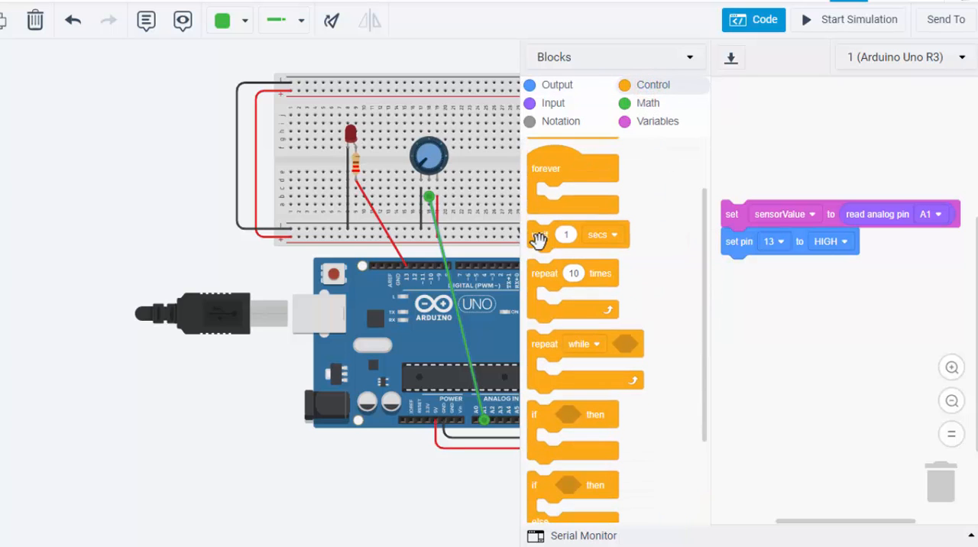
{"action": "left_click_drag", "start_coordinate": [538, 241], "coordinate": [737, 273]}
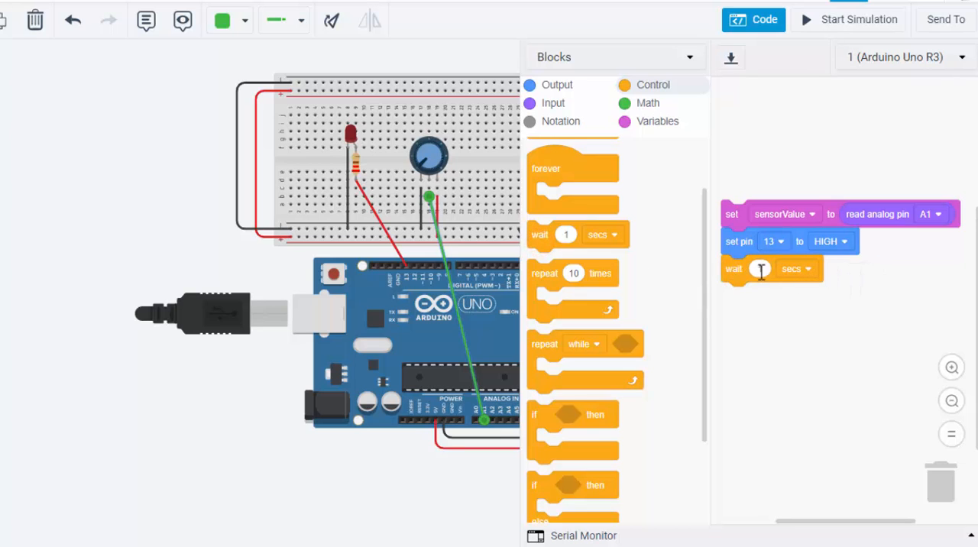
Step: Place the sensorValue variable in the wait block's duration and set the unit to milliseconds
{"action": "left_click", "coordinate": [637, 122]}
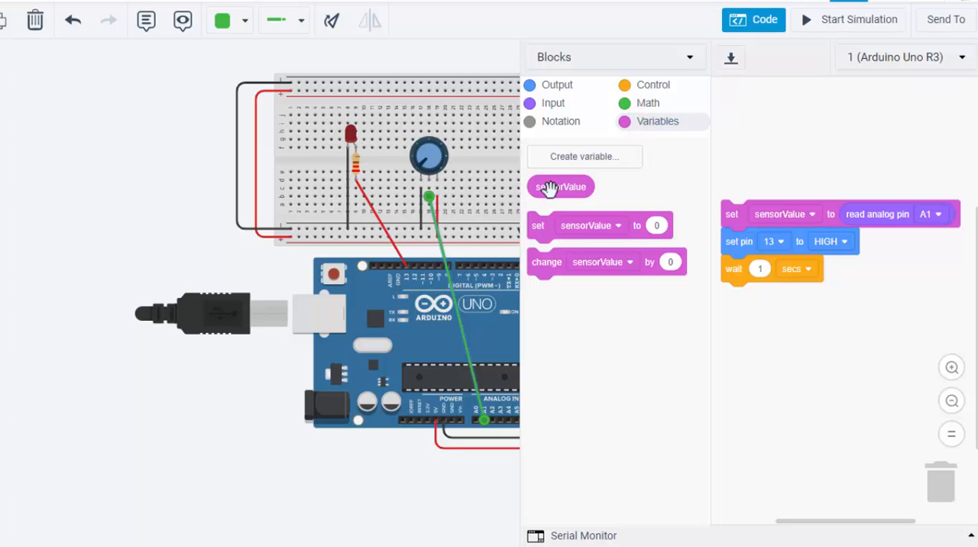
{"action": "left_click_drag", "start_coordinate": [550, 188], "coordinate": [775, 275]}
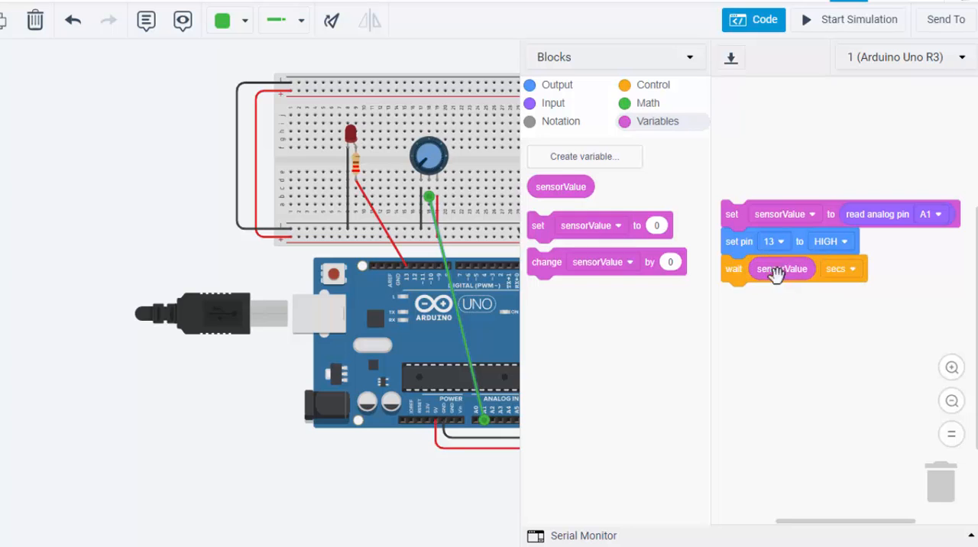
{"action": "left_click", "coordinate": [852, 271]}
{"action": "left_click", "coordinate": [831, 323]}
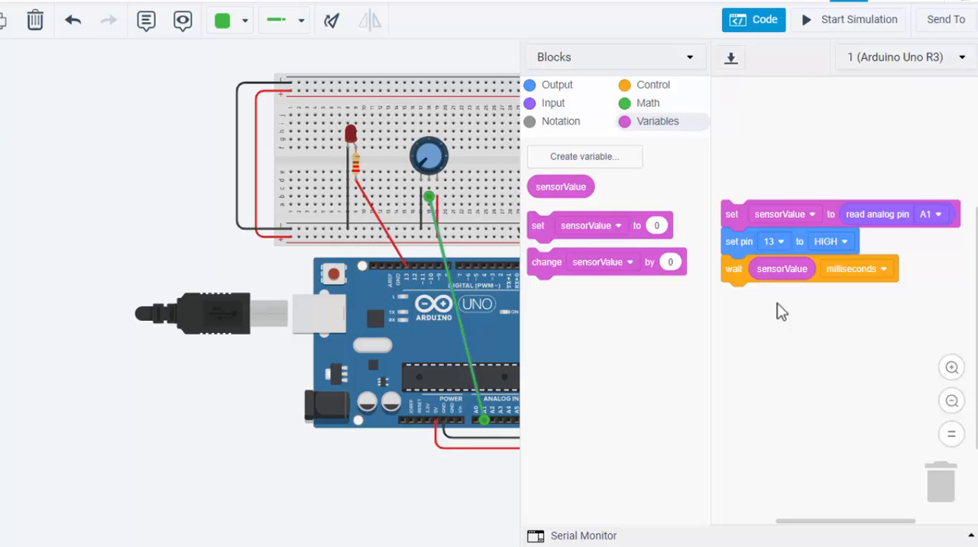
Step: Duplicate the set pin 13 and wait blocks, attach the copies beneath the stack, and set the copied pin block to LOW
{"action": "right_click", "coordinate": [744, 244]}
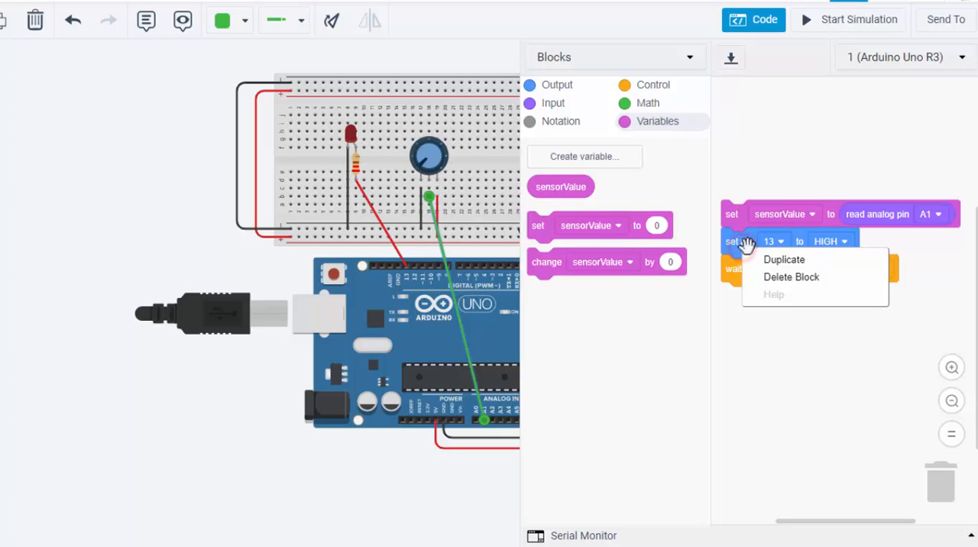
{"action": "left_click", "coordinate": [774, 260]}
{"action": "left_click_drag", "start_coordinate": [768, 308], "coordinate": [728, 296]}
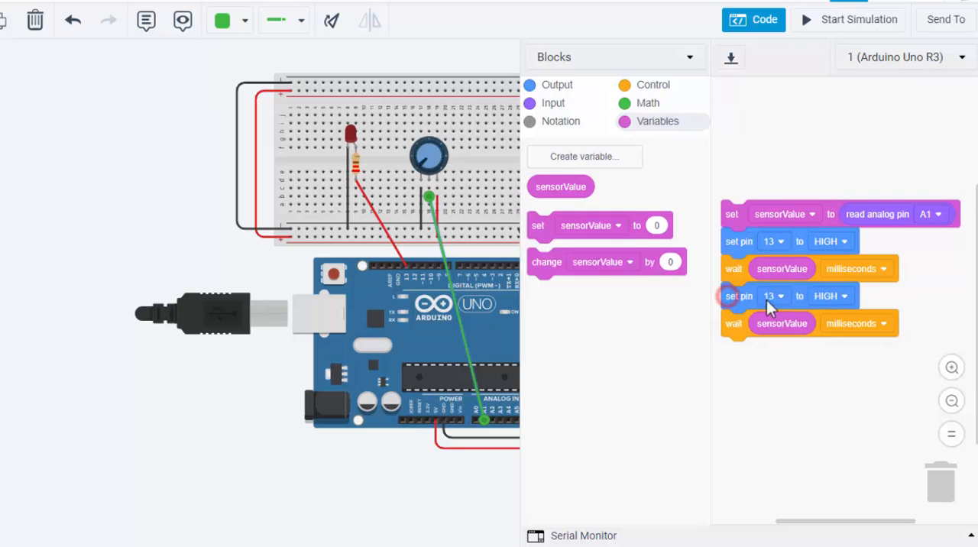
{"action": "left_click", "coordinate": [780, 299]}
{"action": "left_click", "coordinate": [834, 297]}
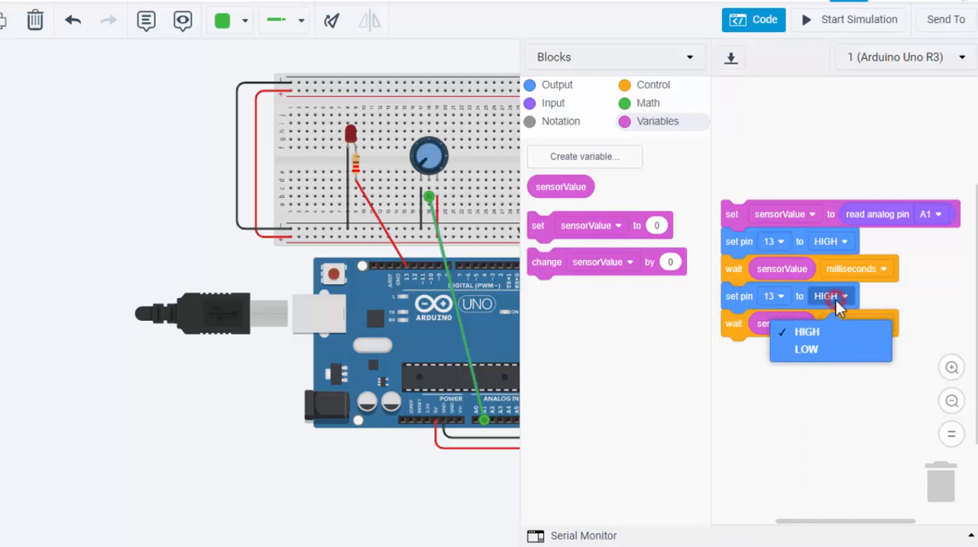
{"action": "left_click", "coordinate": [818, 350]}
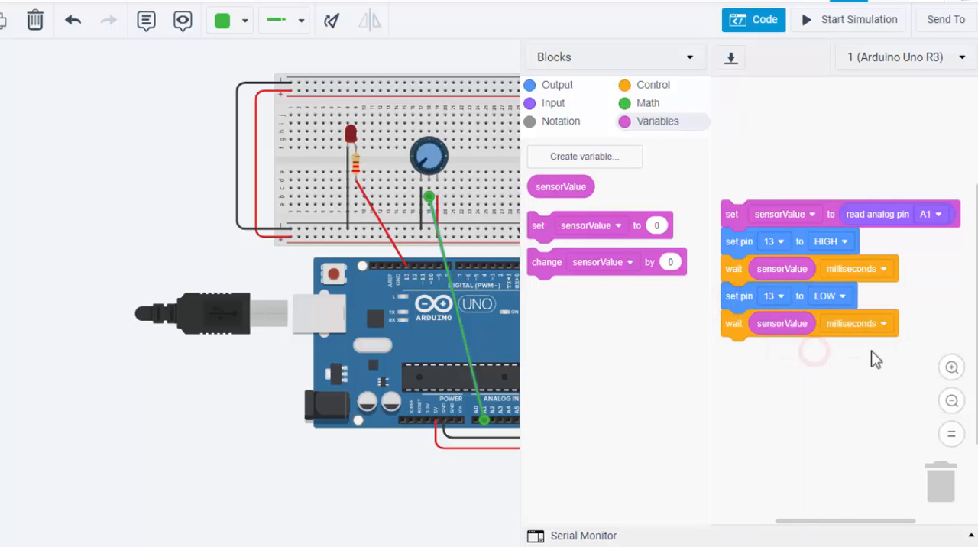
Step: Show the program as Blocks + Text and examine the sensorValue declaration and the pin modes in setup()
{"action": "left_click", "coordinate": [666, 65]}
{"action": "left_click", "coordinate": [585, 103]}
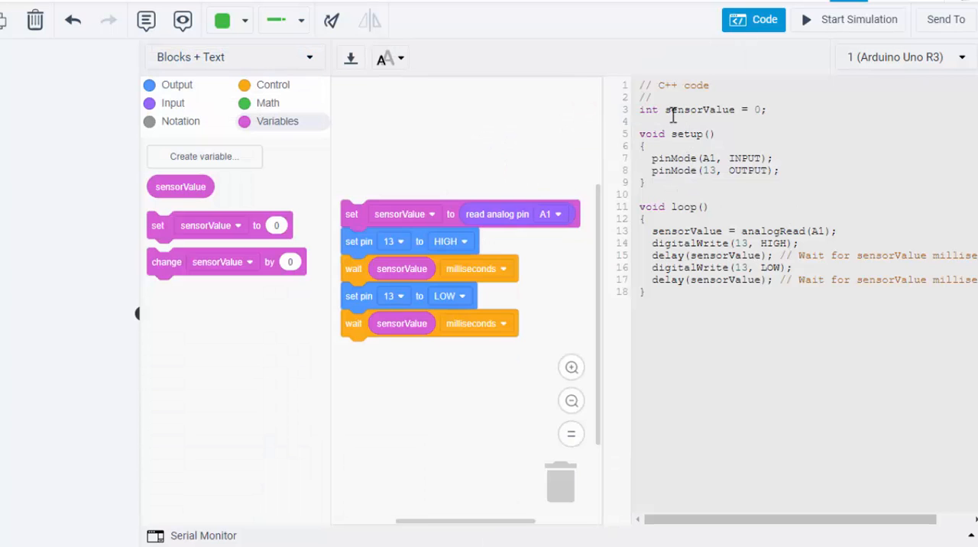
{"action": "left_click_drag", "start_coordinate": [662, 105], "coordinate": [761, 109]}
{"action": "left_click", "coordinate": [761, 110]}
{"action": "left_click", "coordinate": [742, 158]}
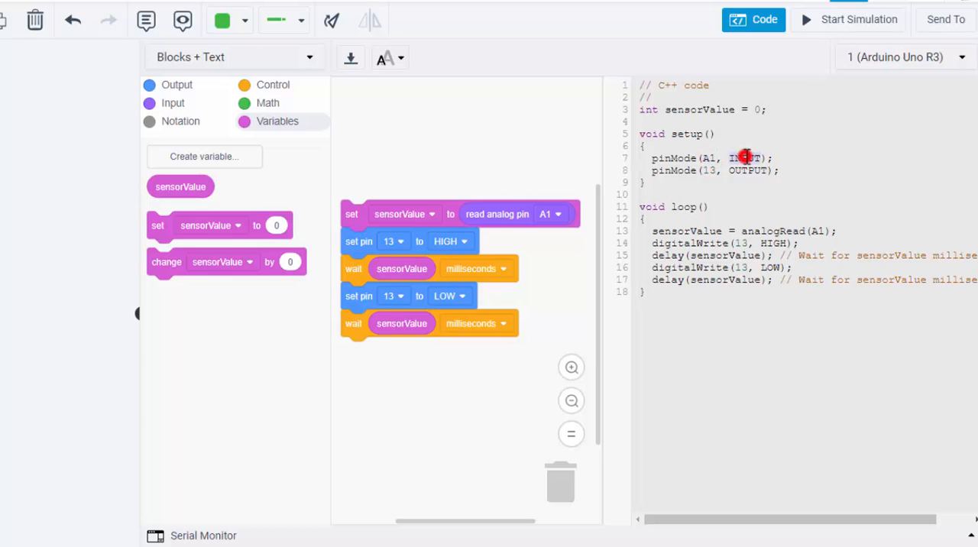
{"action": "left_click", "coordinate": [703, 171]}
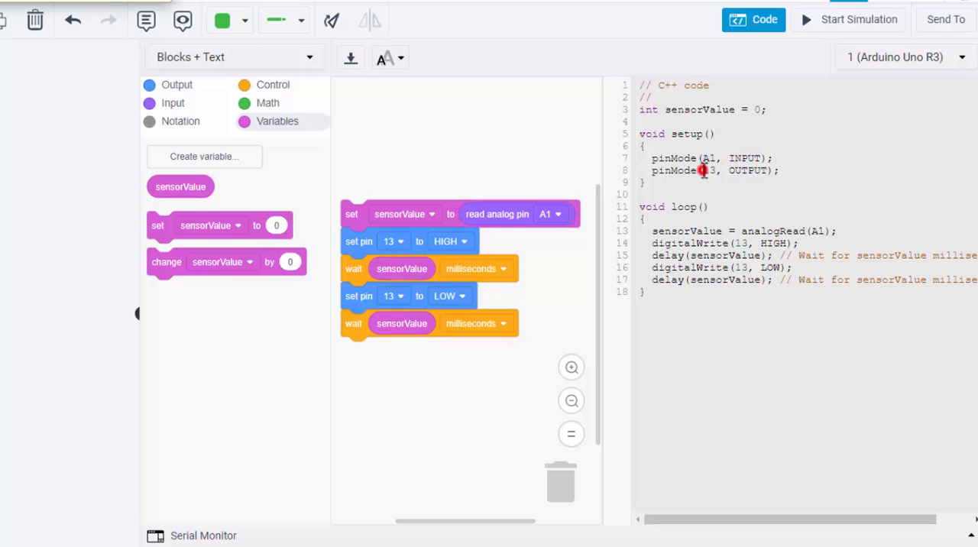
{"action": "double_click", "coordinate": [748, 171]}
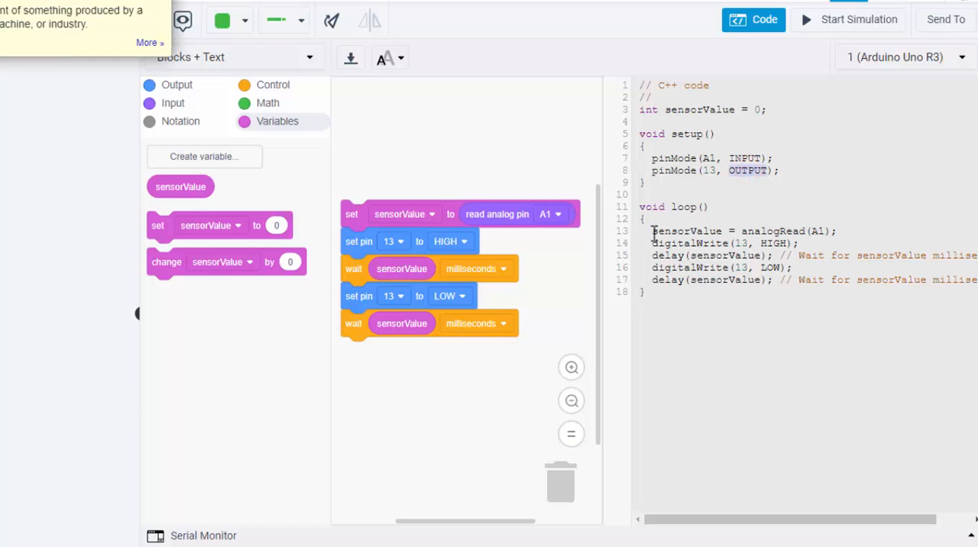
Step: Examine the sensorValue assignment with analogRead and the digitalWrite and delay lines in loop()
{"action": "left_click_drag", "start_coordinate": [652, 231], "coordinate": [721, 231]}
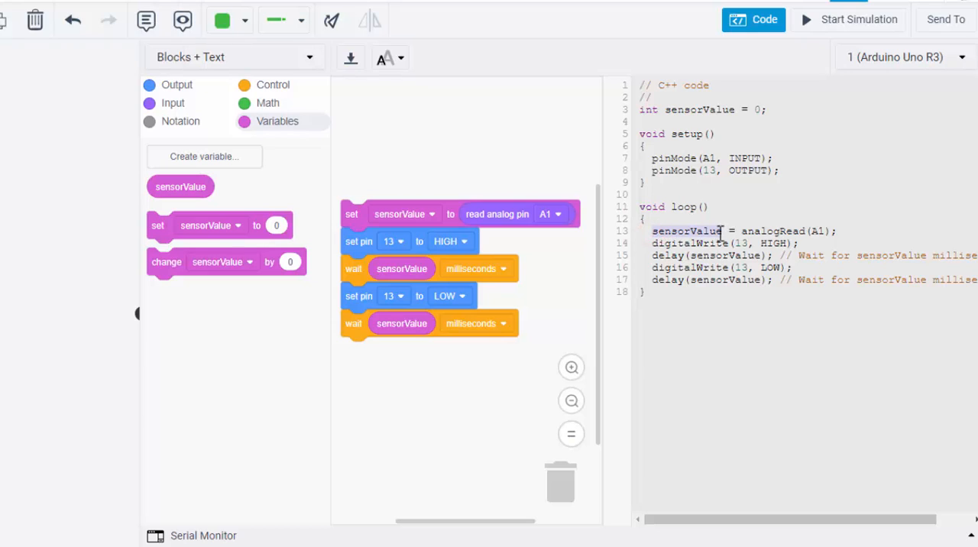
{"action": "left_click_drag", "start_coordinate": [835, 233], "coordinate": [743, 233]}
{"action": "double_click", "coordinate": [778, 233]}
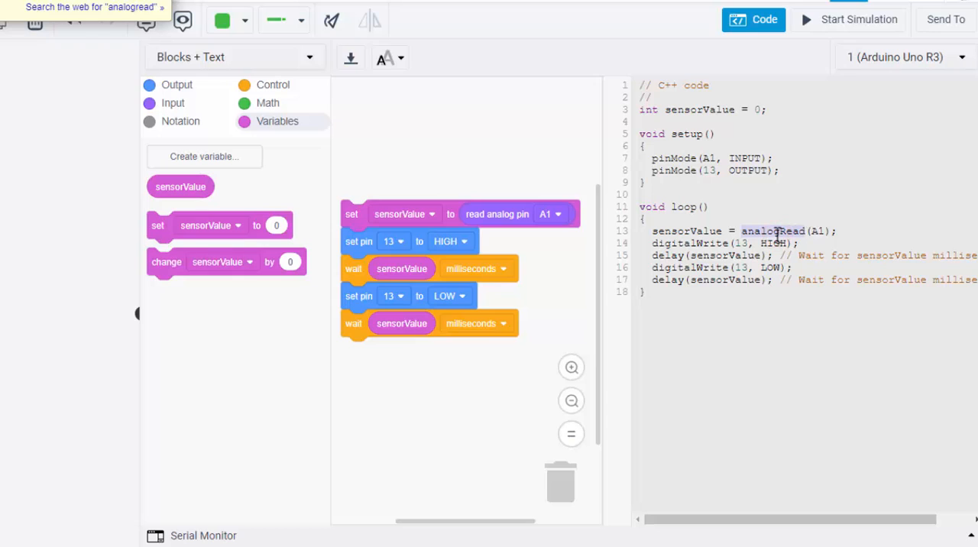
{"action": "double_click", "coordinate": [779, 232]}
{"action": "left_click", "coordinate": [734, 243]}
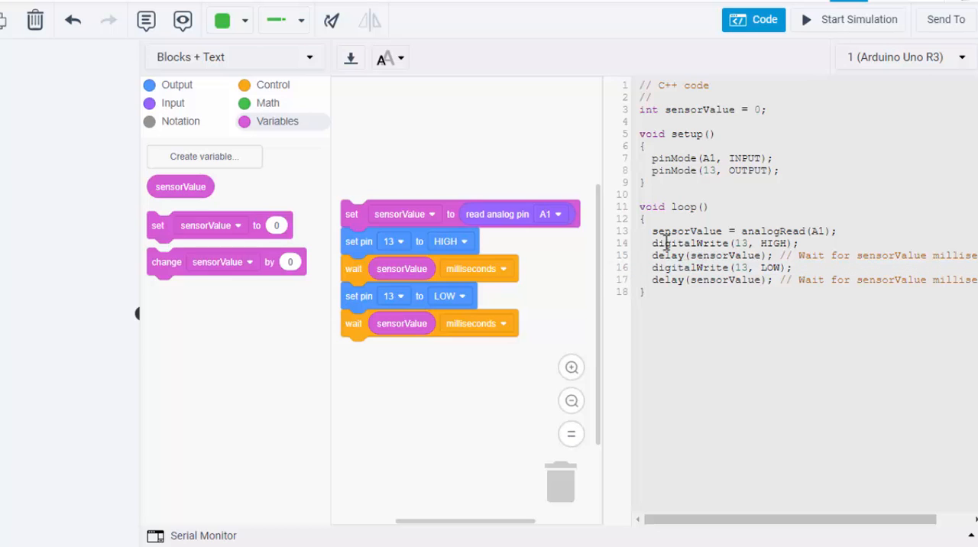
{"action": "left_click_drag", "start_coordinate": [650, 255], "coordinate": [707, 255]}
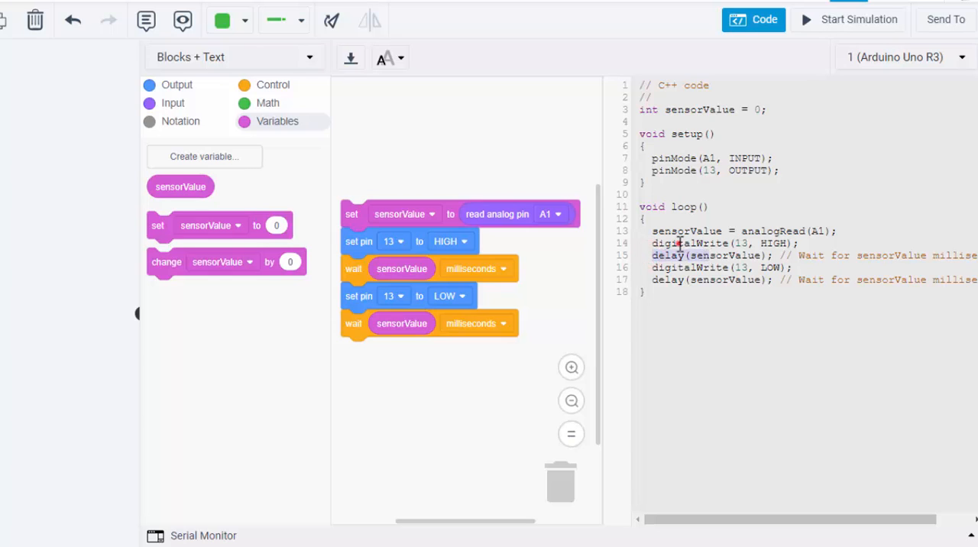
{"action": "left_click", "coordinate": [679, 243]}
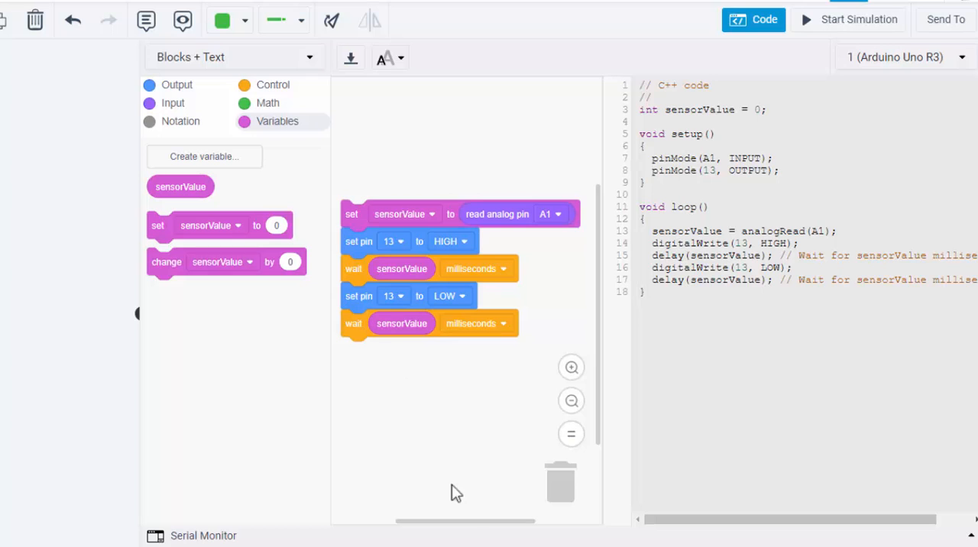
Step: Insert a duplicate of the sensorValue wait block directly beneath the set sensorValue block and delete the last wait block of the stack
{"action": "left_click_drag", "start_coordinate": [463, 521], "coordinate": [444, 521]}
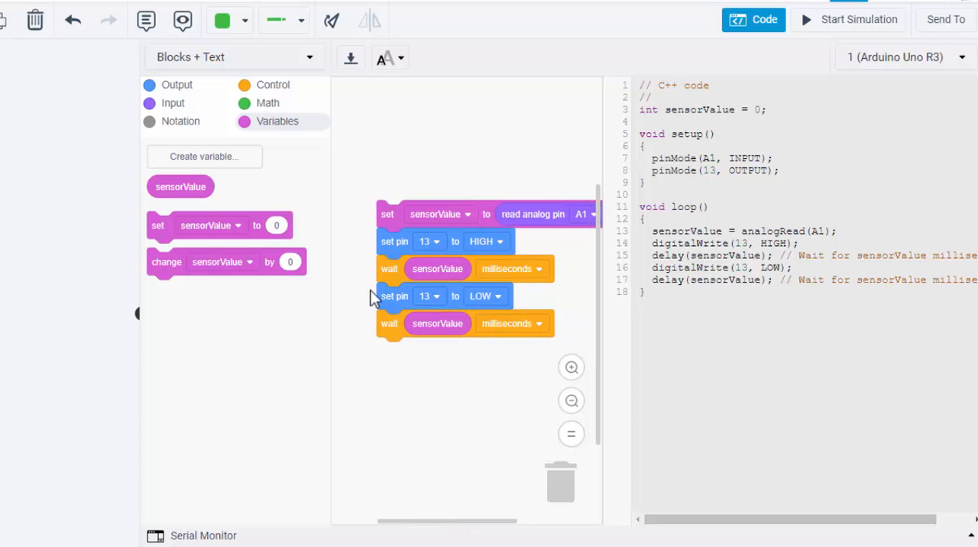
{"action": "right_click", "coordinate": [394, 325]}
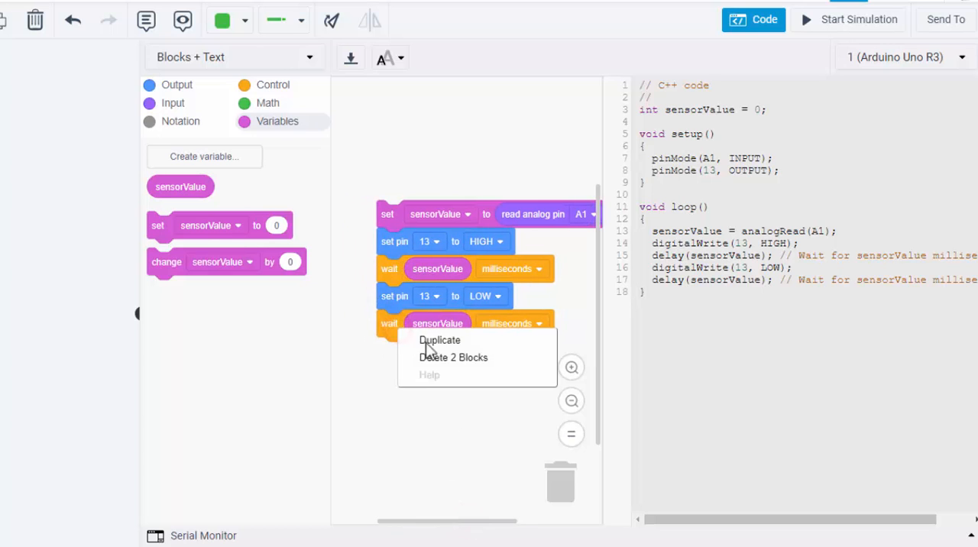
{"action": "left_click", "coordinate": [426, 343]}
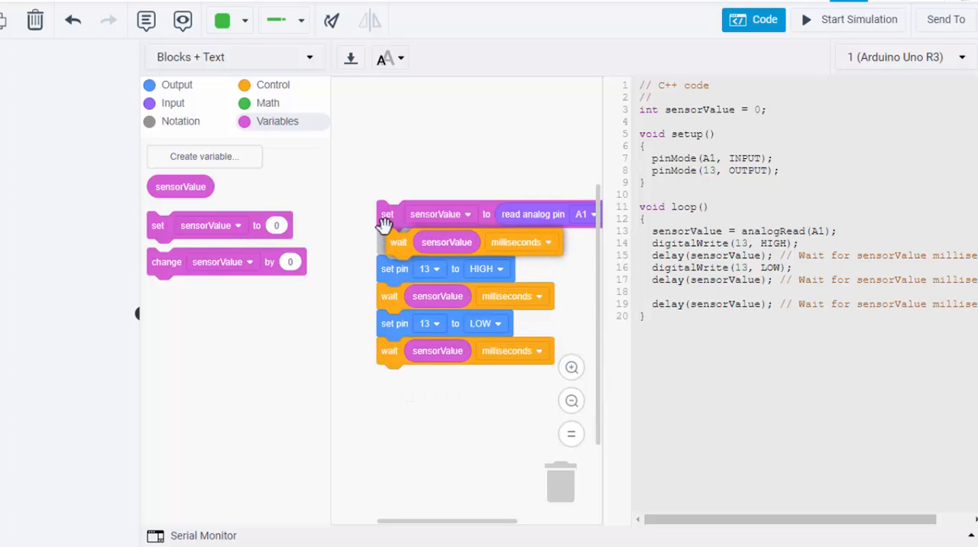
{"action": "left_click_drag", "start_coordinate": [385, 224], "coordinate": [378, 225]}
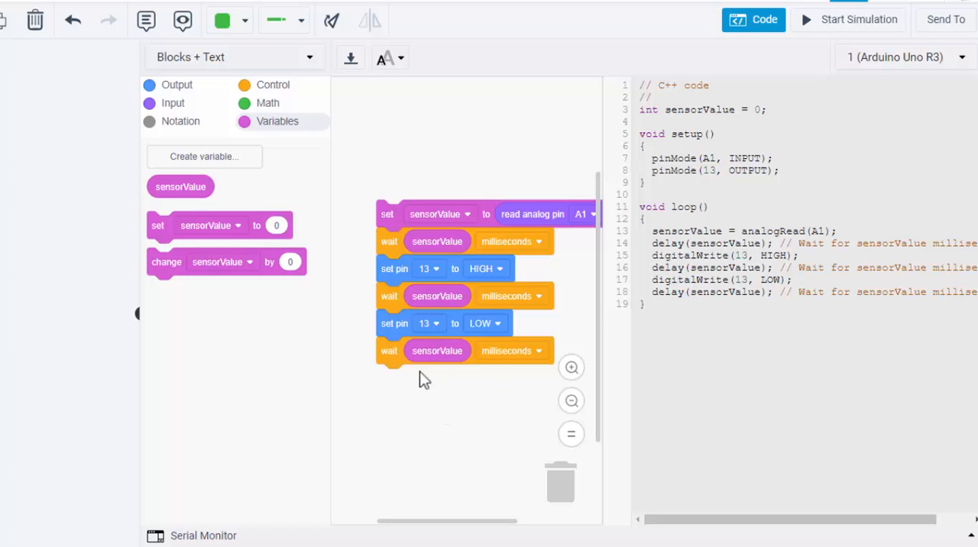
{"action": "left_click_drag", "start_coordinate": [397, 355], "coordinate": [573, 489]}
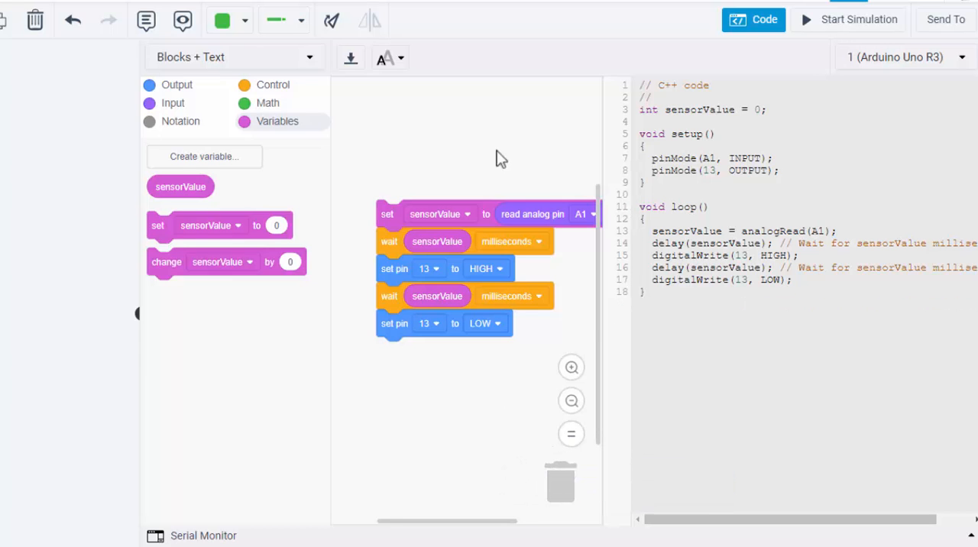
Step: Start the simulation with the code editor closed and turn the potentiometer's knob to several positions to test the LED's blinking
{"action": "left_click", "coordinate": [738, 22]}
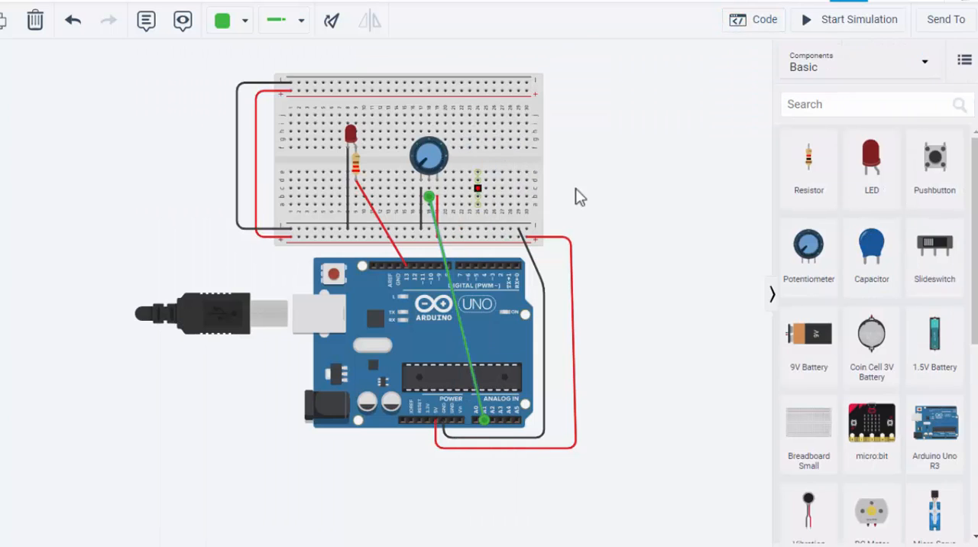
{"action": "left_click", "coordinate": [849, 19]}
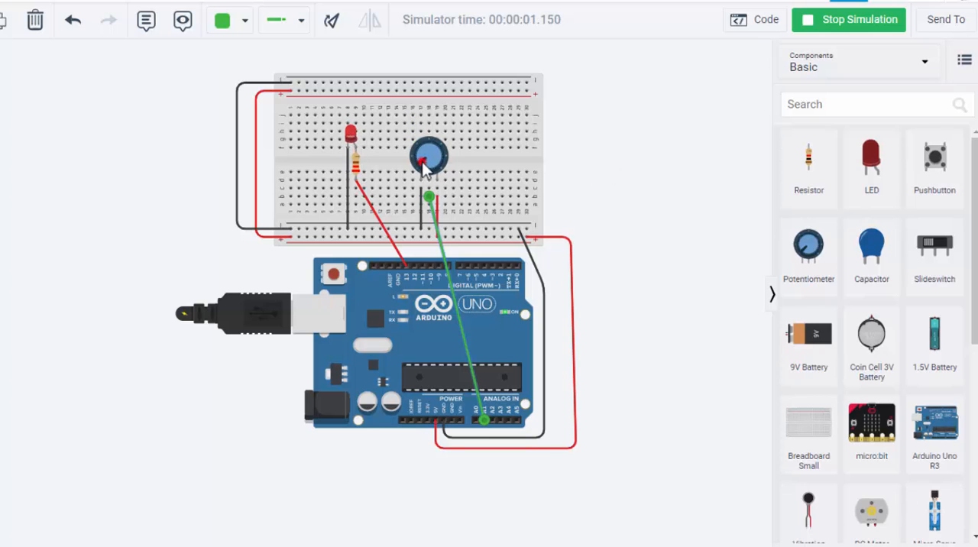
{"action": "left_click_drag", "start_coordinate": [421, 164], "coordinate": [430, 158]}
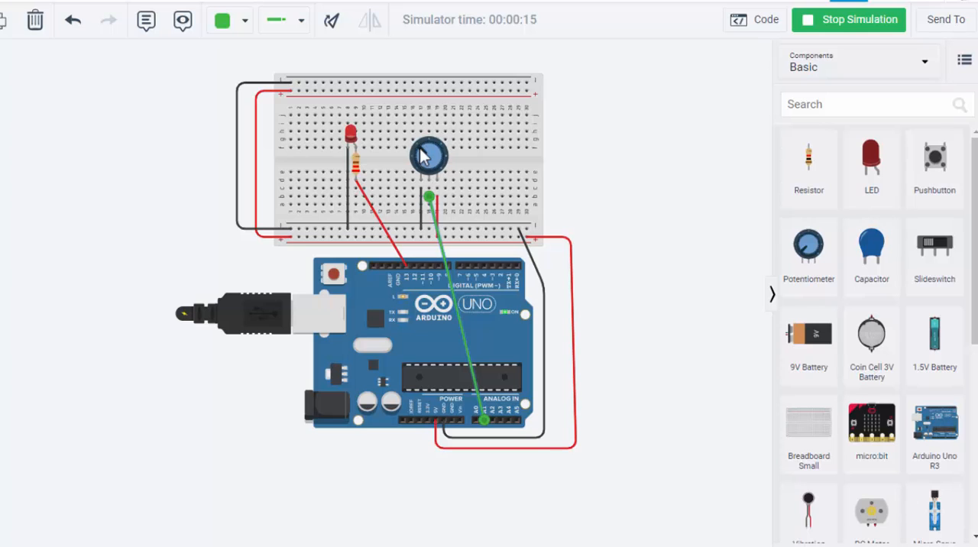
{"action": "left_click_drag", "start_coordinate": [420, 147], "coordinate": [416, 146]}
{"action": "left_click", "coordinate": [420, 154]}
{"action": "left_click", "coordinate": [420, 158]}
{"action": "left_click_drag", "start_coordinate": [420, 152], "coordinate": [424, 149]}
{"action": "left_click_drag", "start_coordinate": [437, 155], "coordinate": [440, 163]}
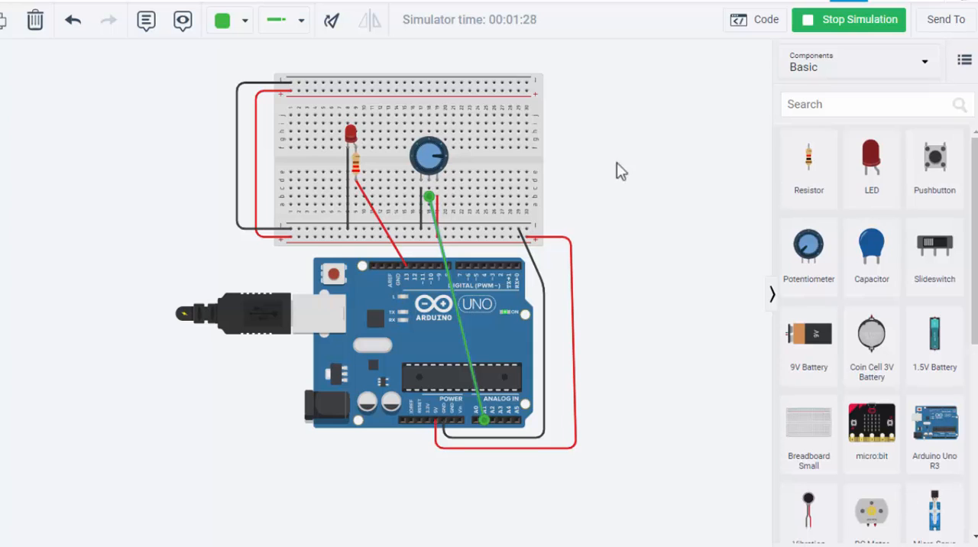
{"action": "left_click_drag", "start_coordinate": [641, 187], "coordinate": [634, 190]}
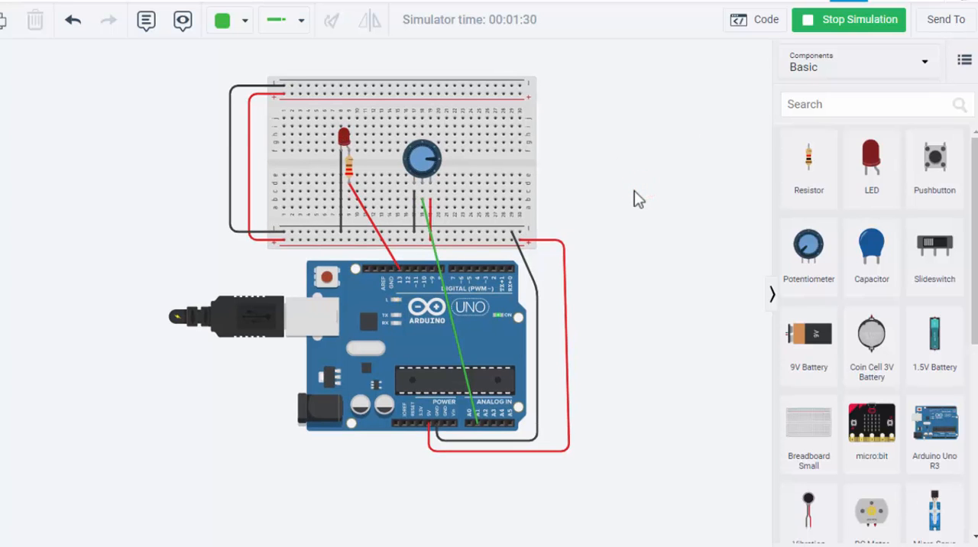
{"action": "left_click", "coordinate": [648, 220]}
{"action": "left_click", "coordinate": [650, 144]}
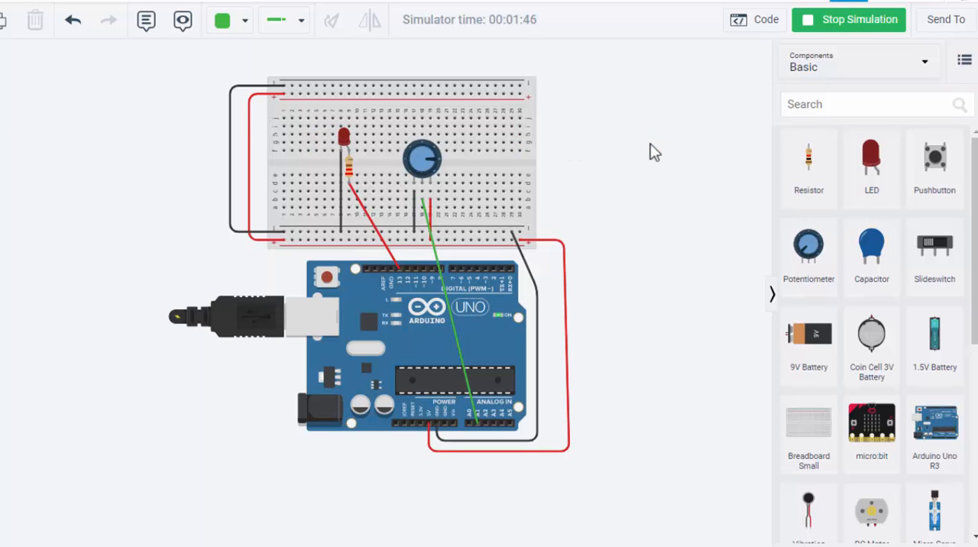